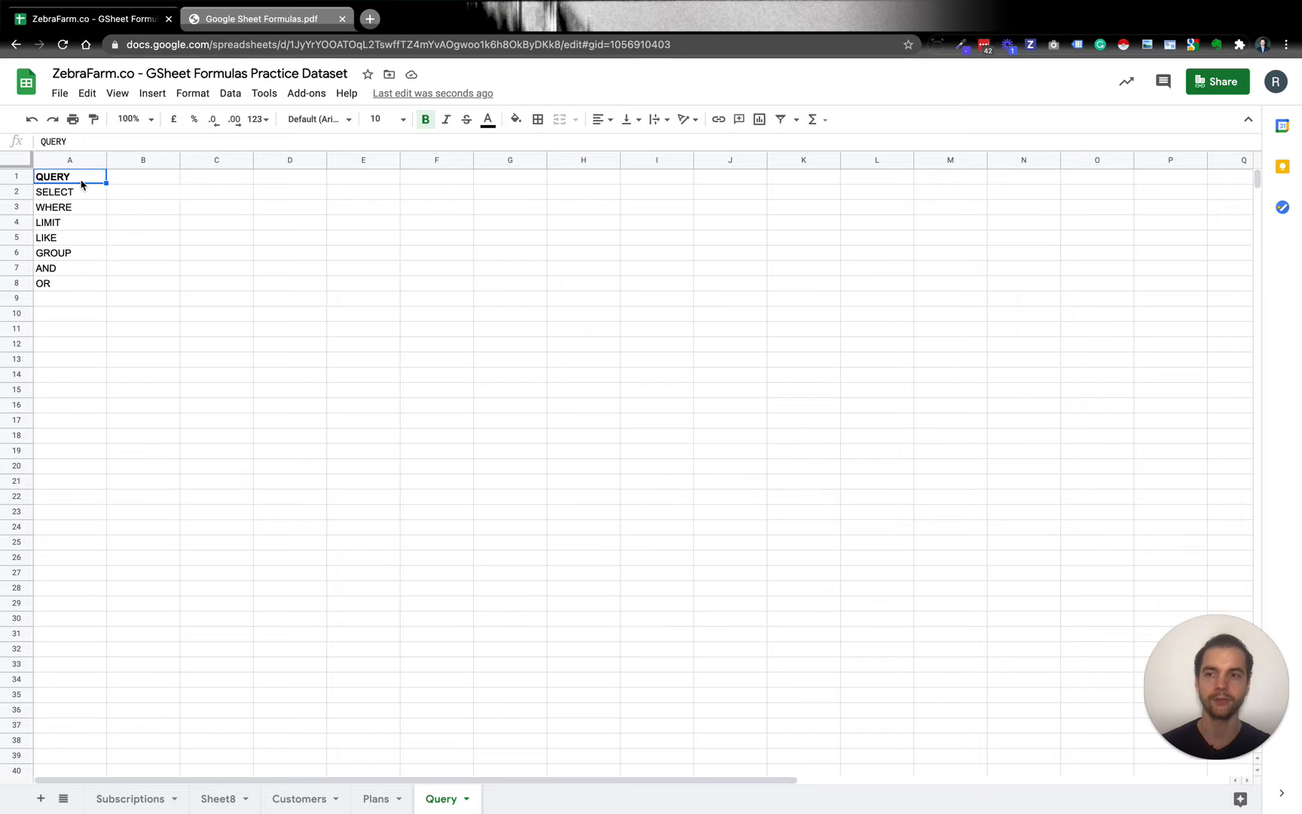
click(67, 332)
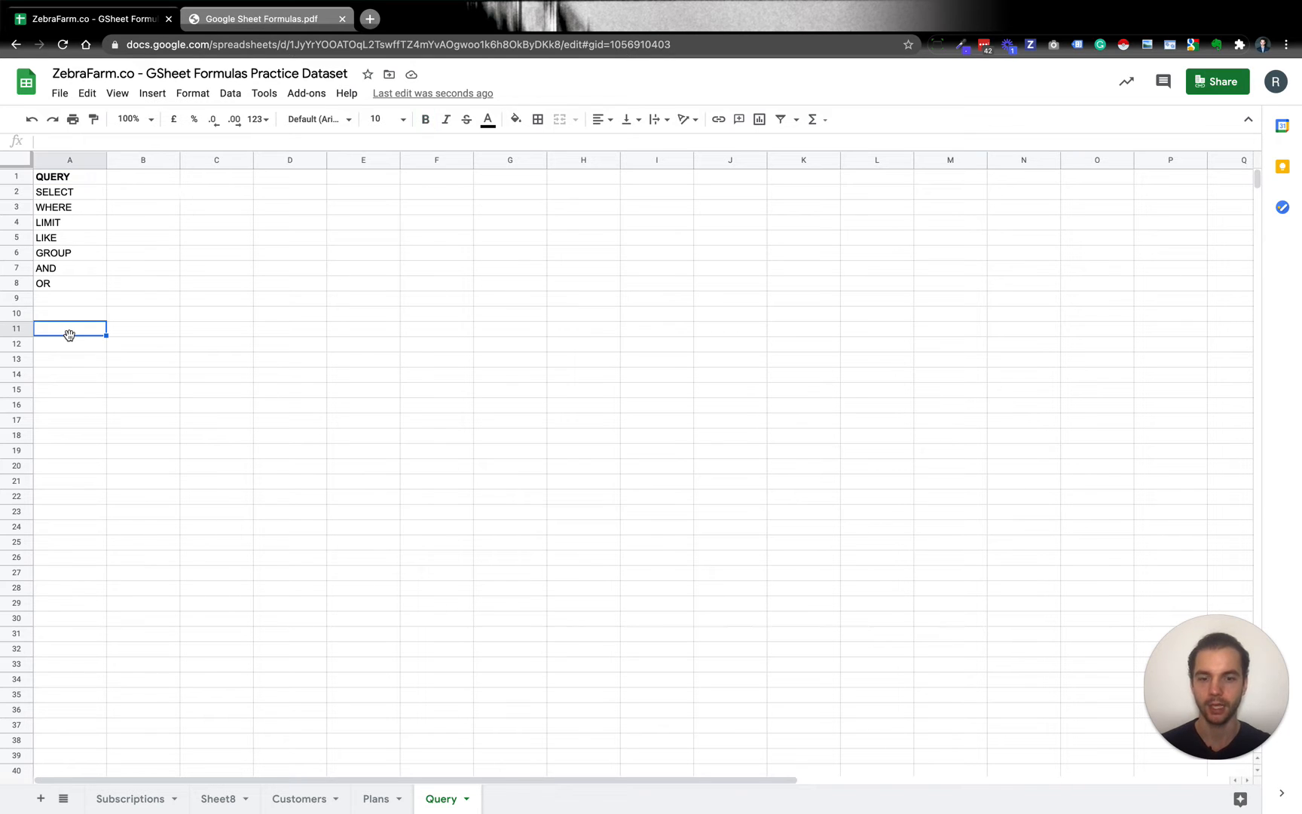
text(=query)
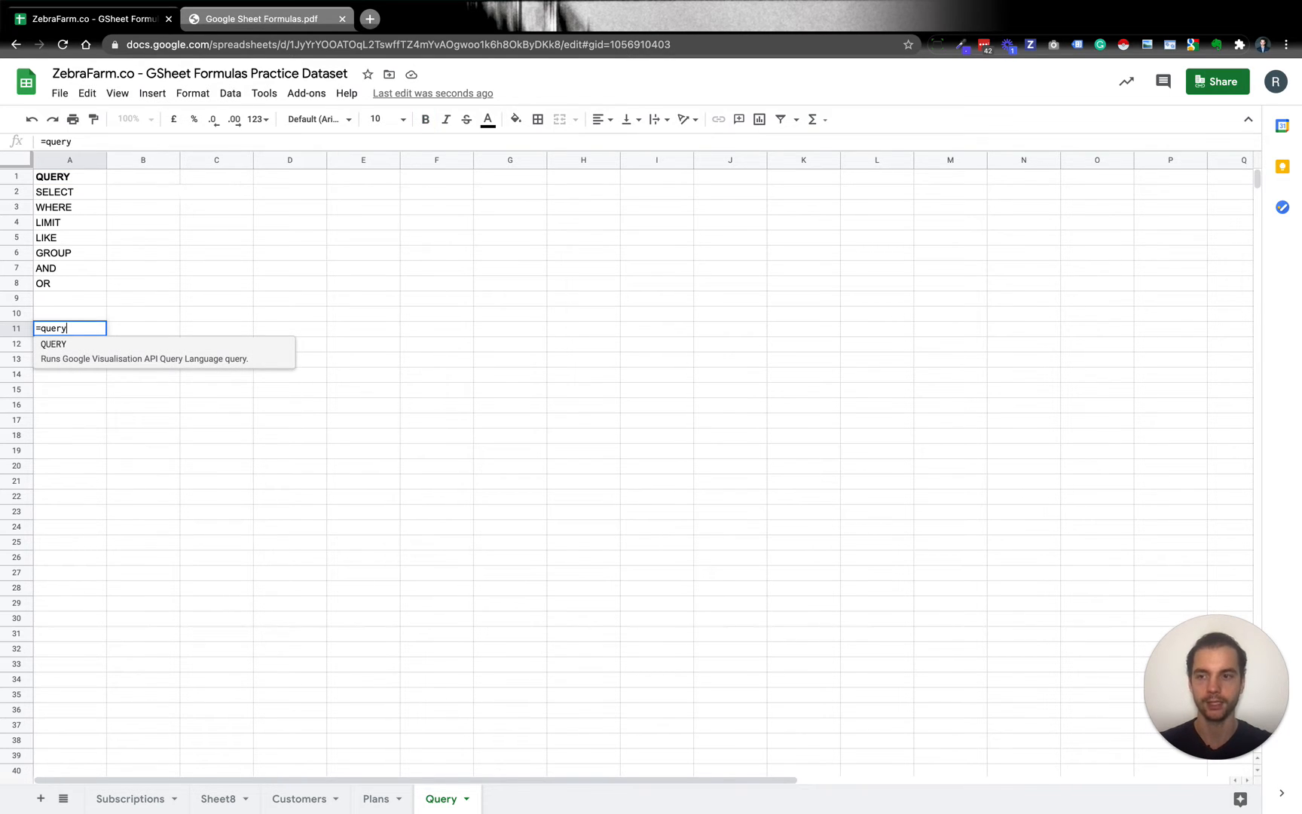
key(Tab)
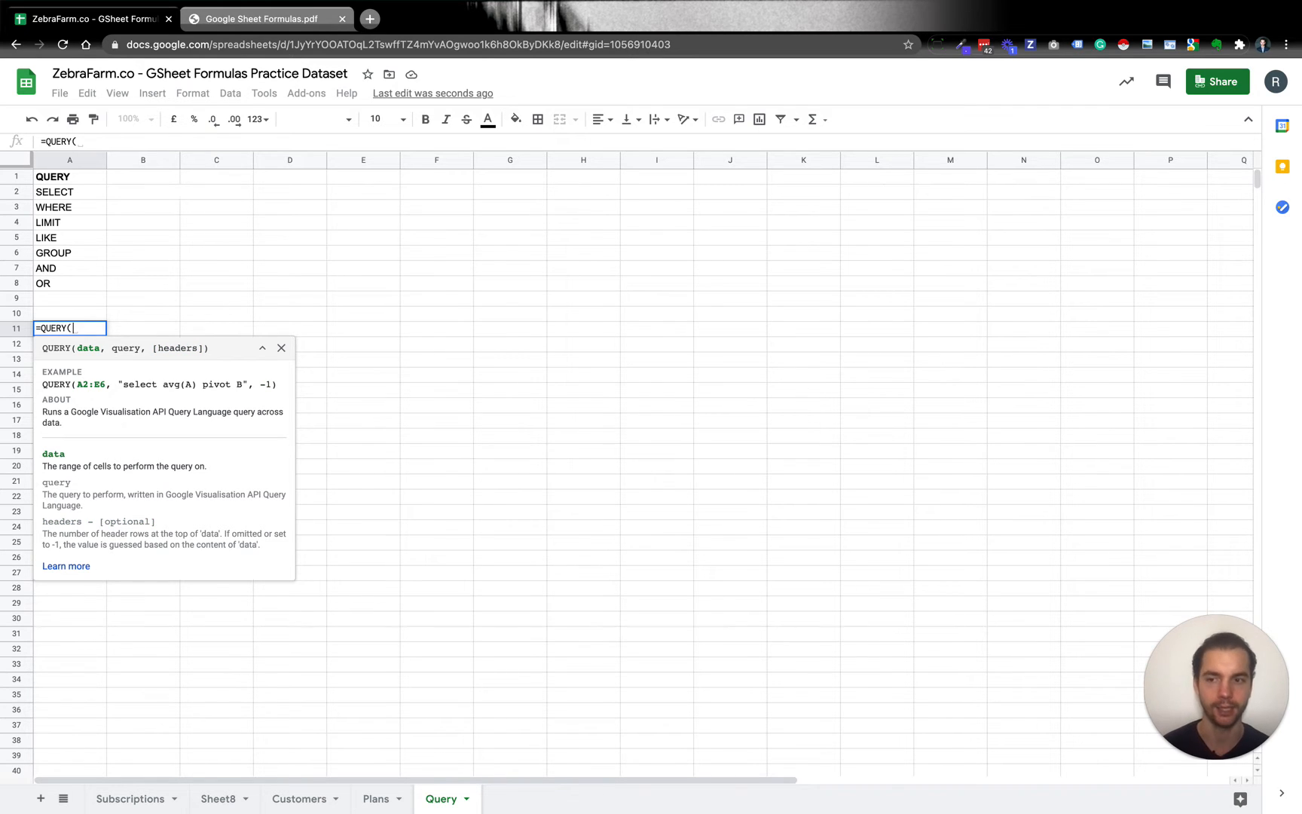
key(super+a)
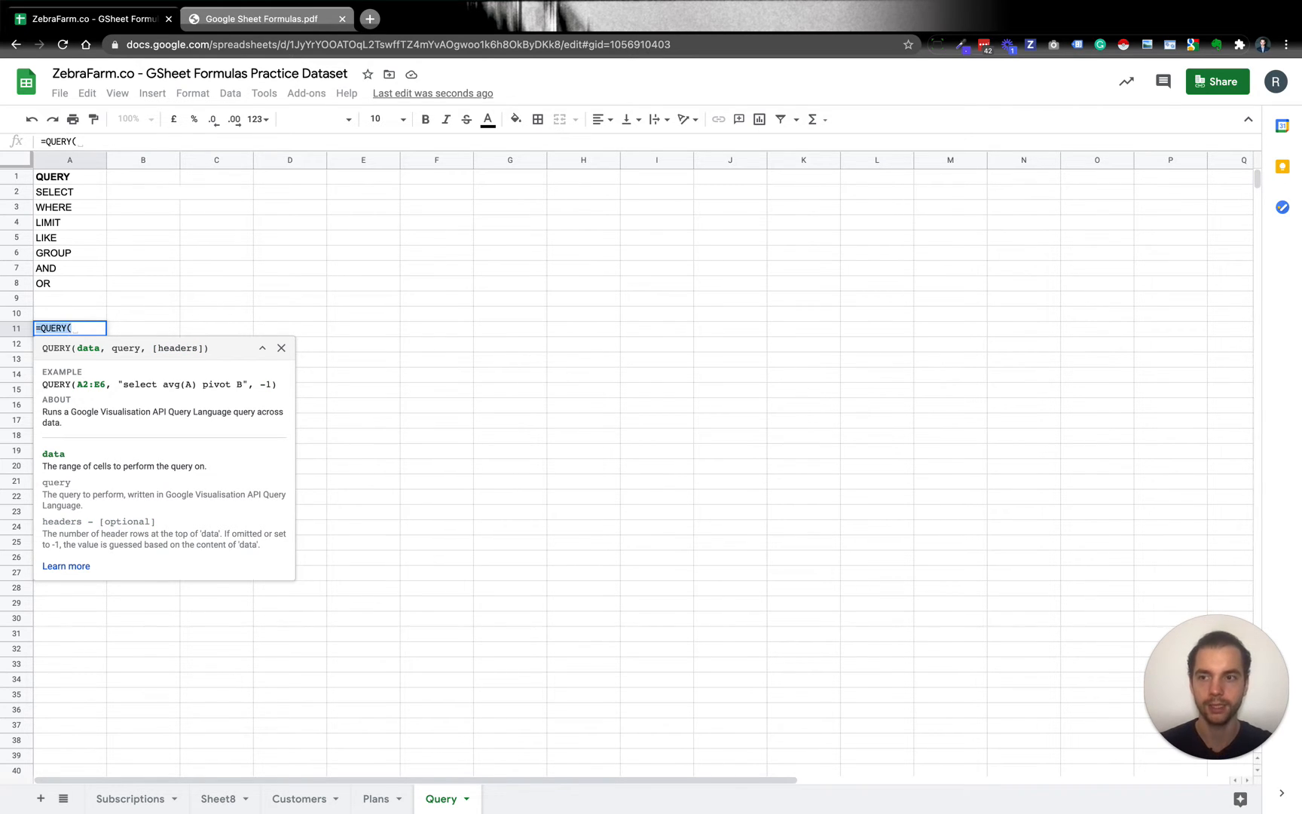
key(BackSpace)
Add the description "points to our data range" beside SELECT in cell B2.
click(83, 194)
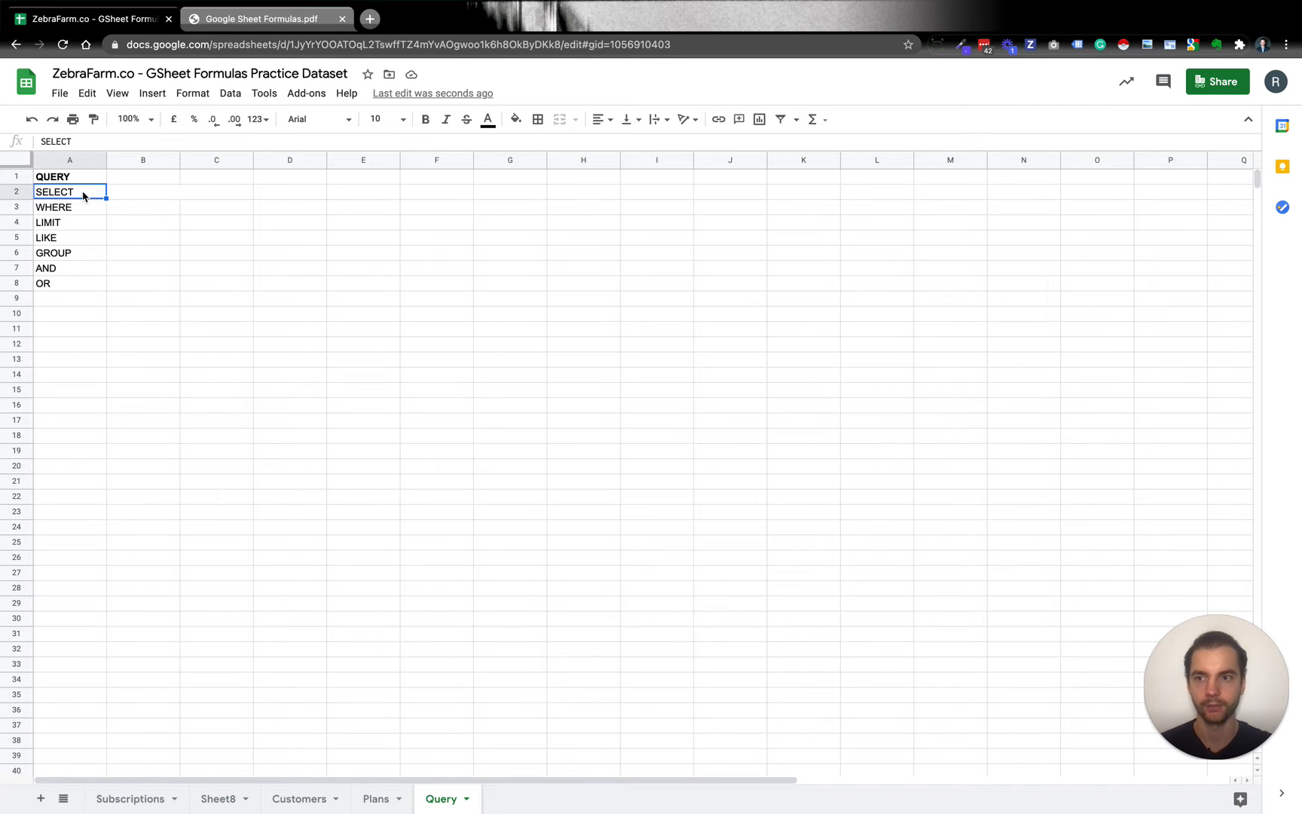
click(143, 197)
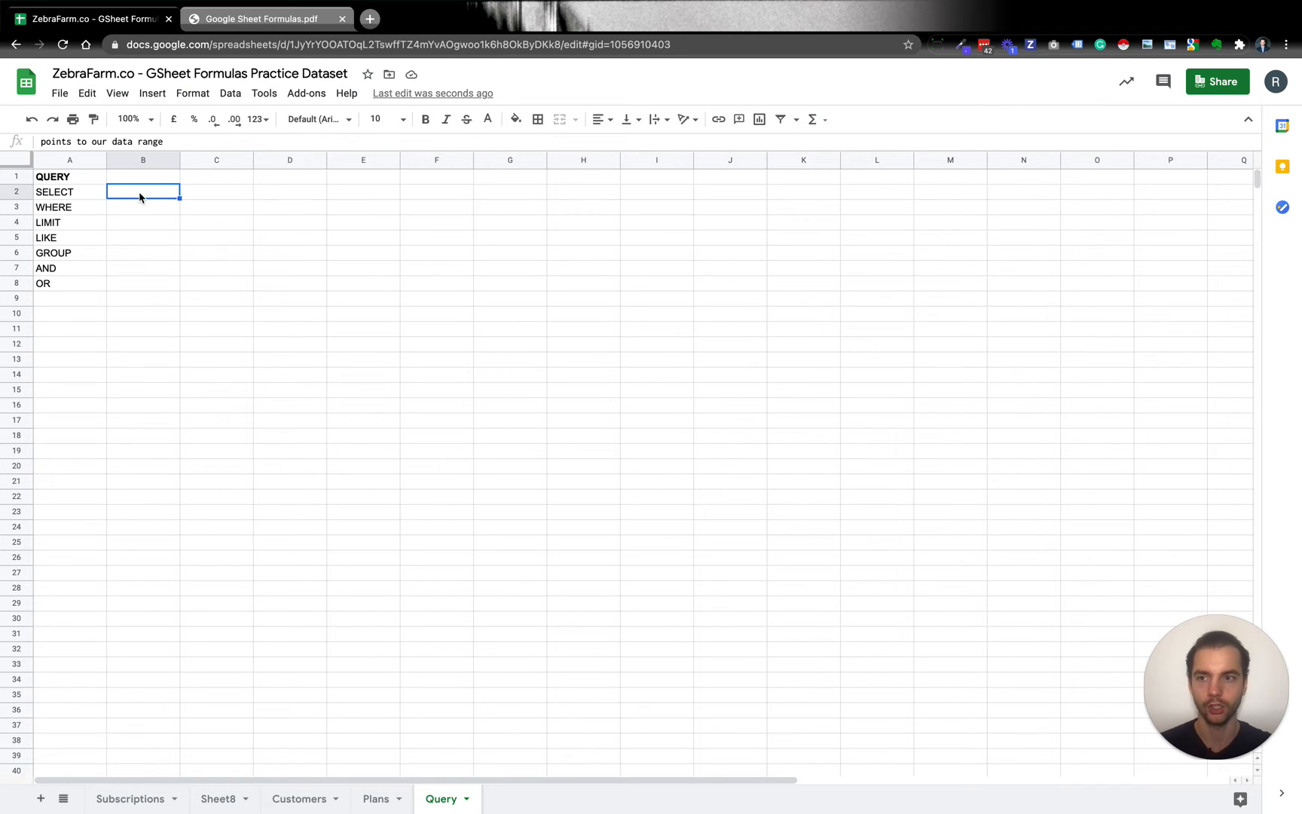
click(83, 194)
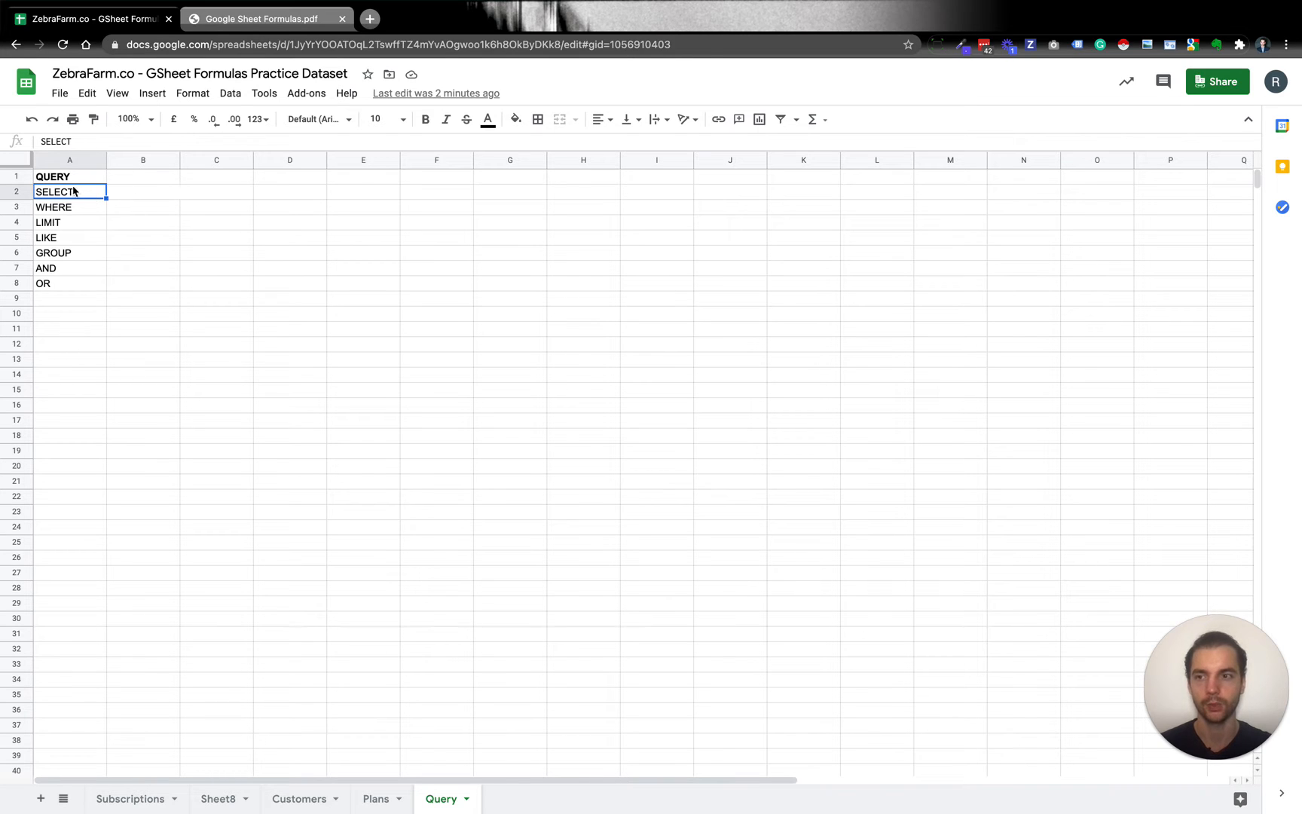
click(93, 119)
click(147, 197)
text(points to our data range)
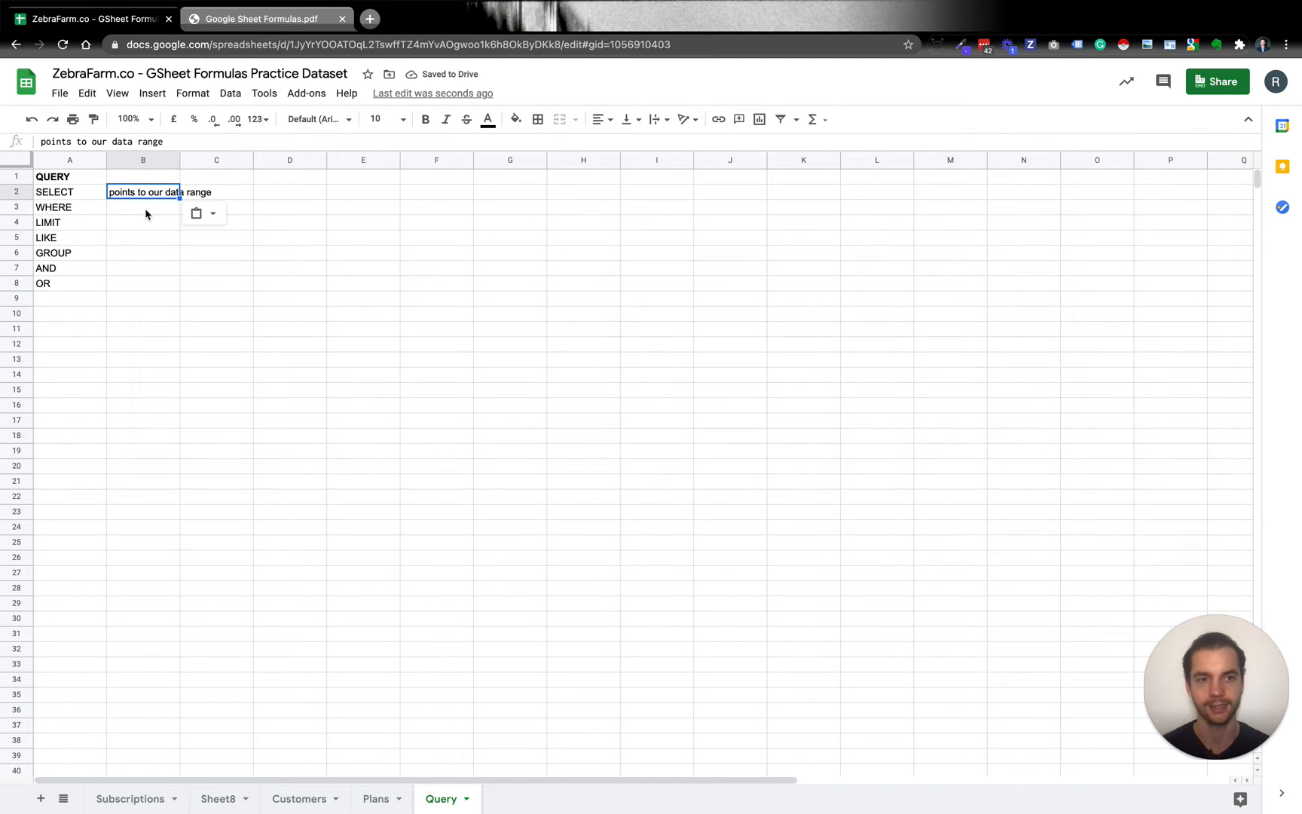
Fill in the descriptions "filter our data" for WHERE, "limiting" for LIMIT and "equal statement" for LIKE in B3:B5.
click(93, 119)
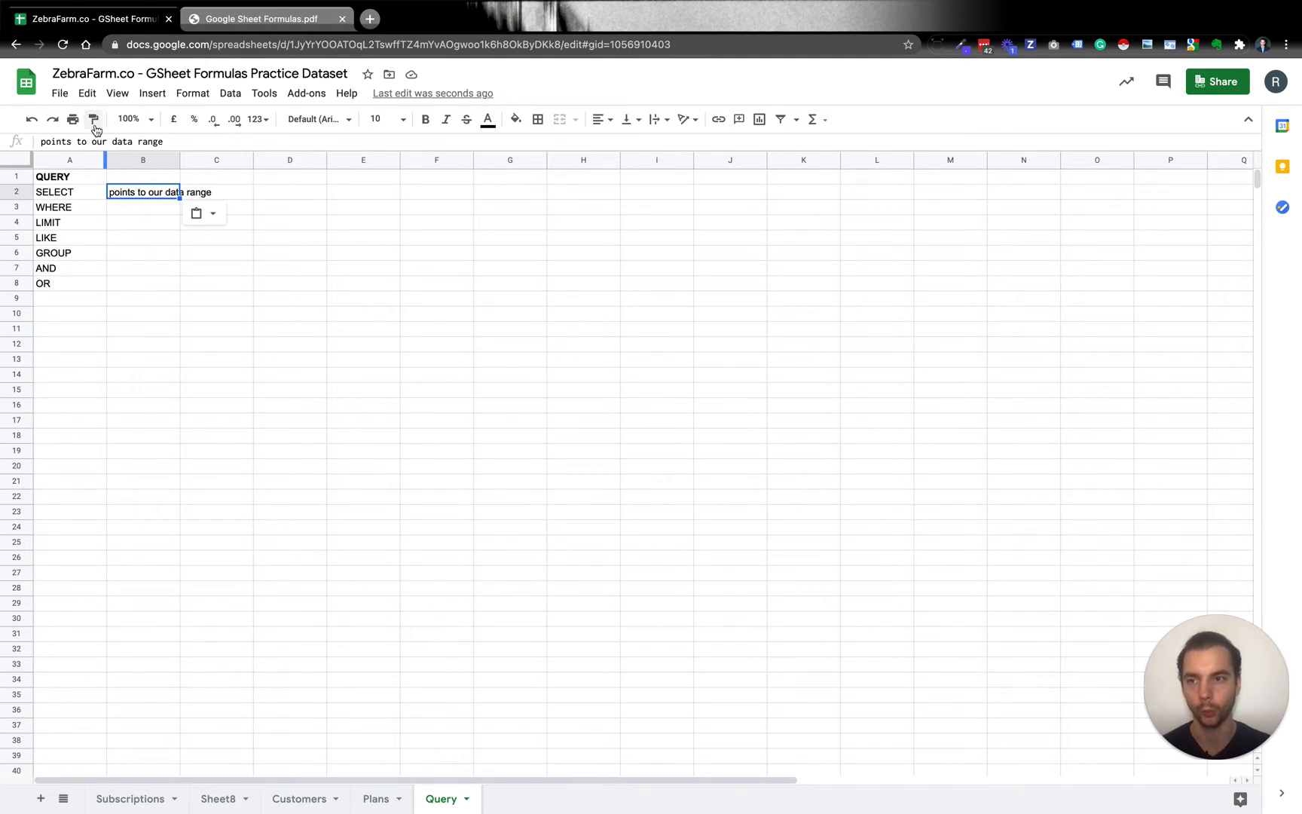
click(133, 210)
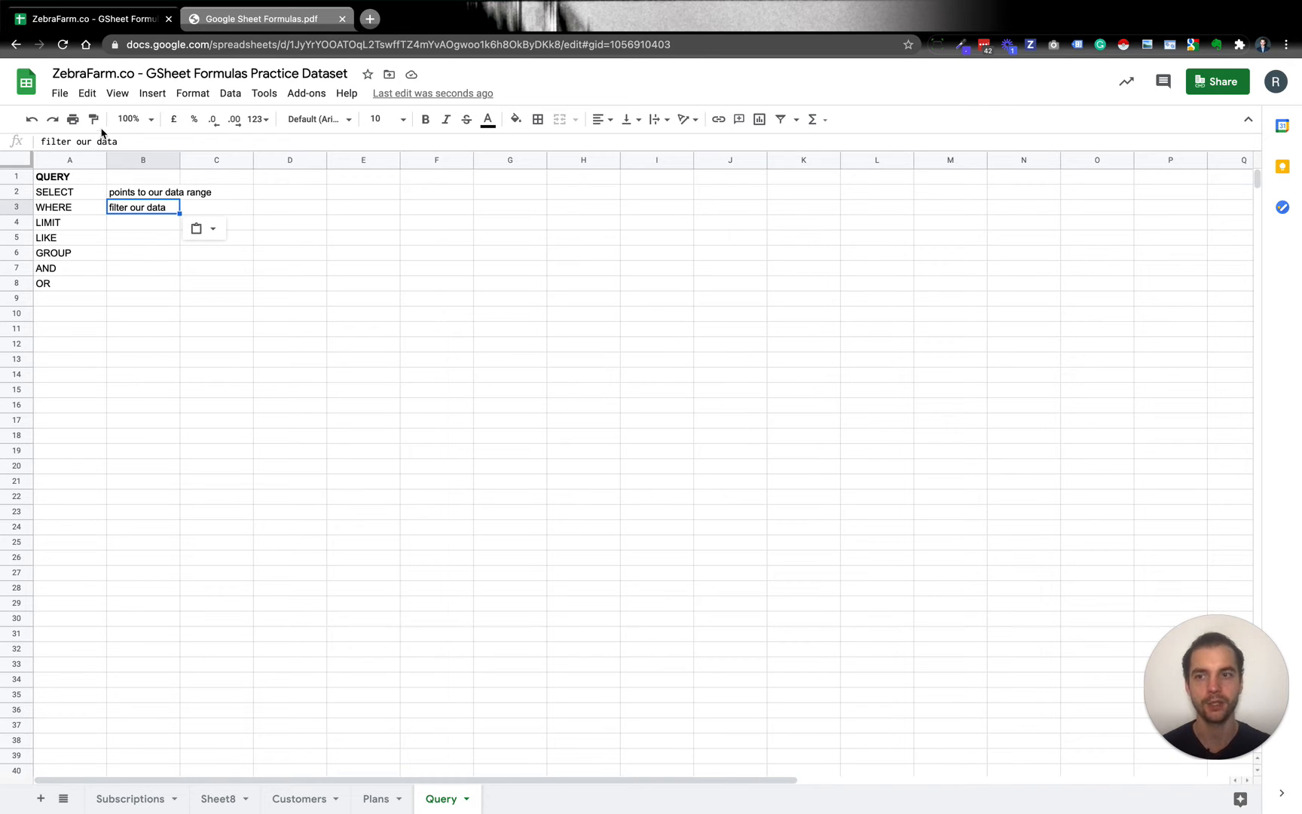
click(94, 121)
click(152, 227)
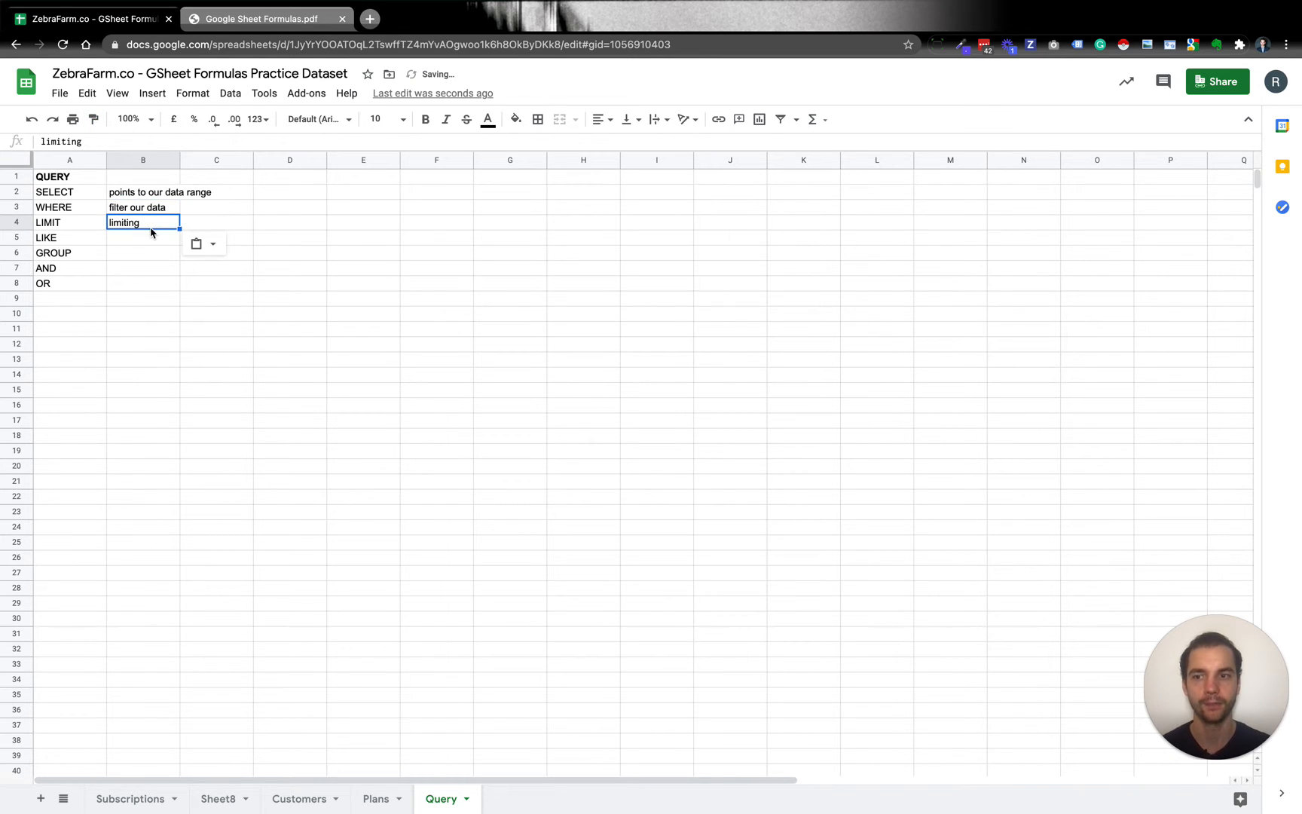
click(94, 119)
click(140, 243)
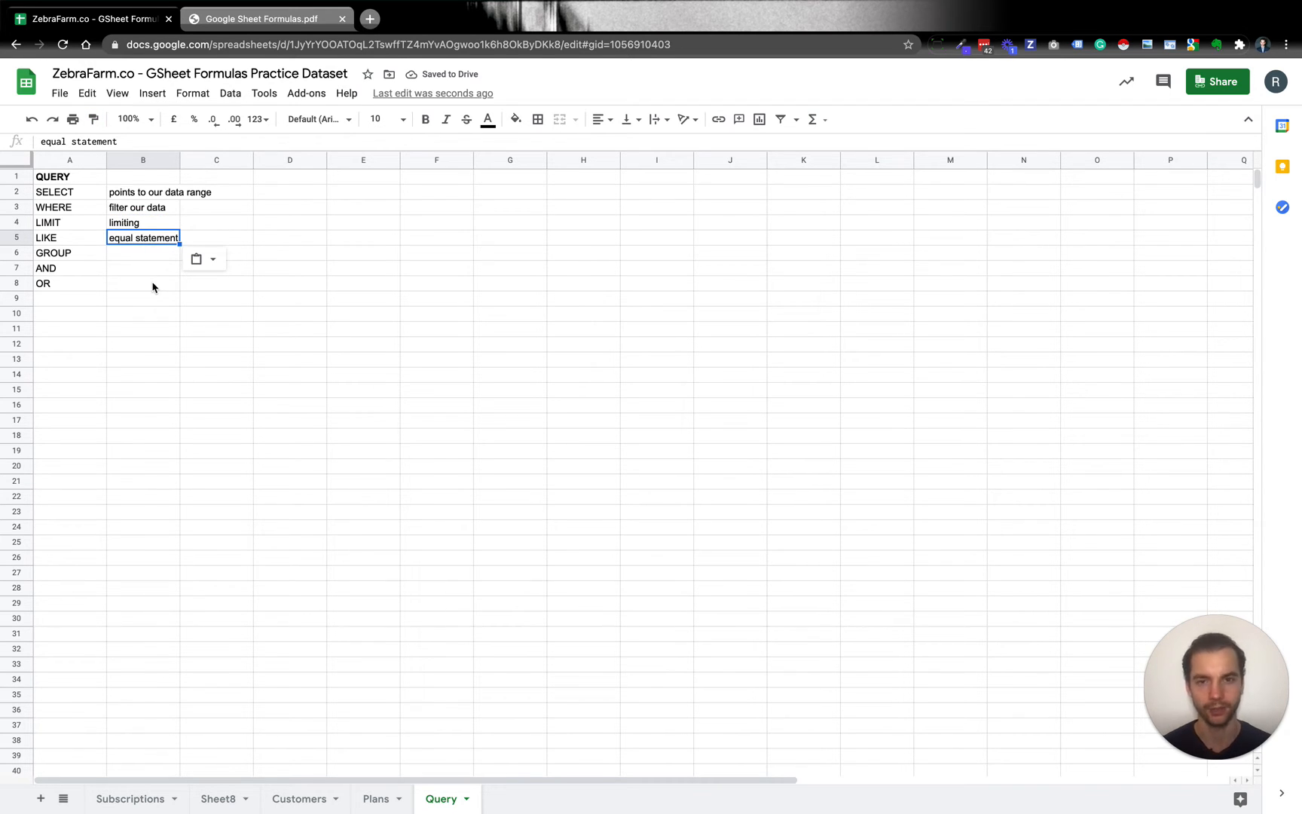
Start a QUERY formula in cell A10 with columns A:P of the Subscriptions sheet as its data range.
click(75, 316)
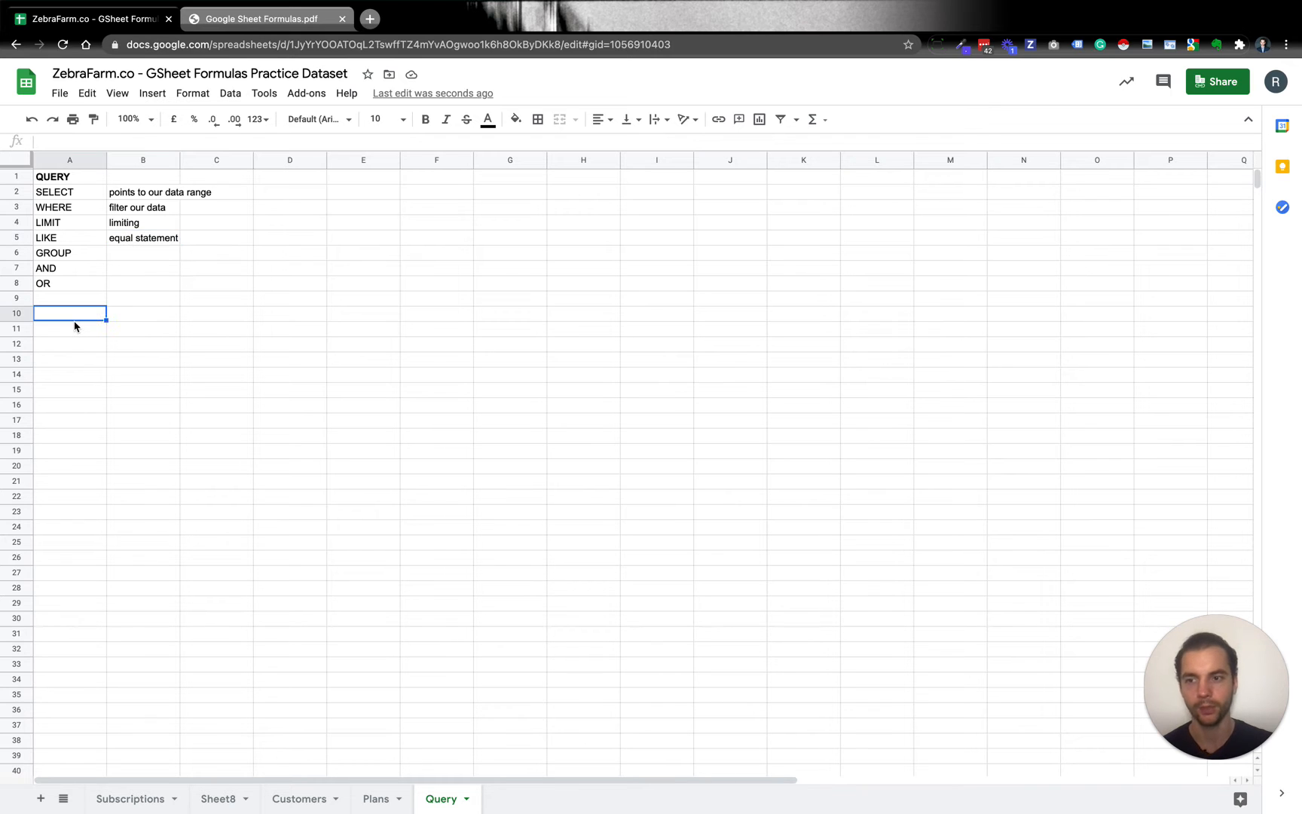
text(=query()
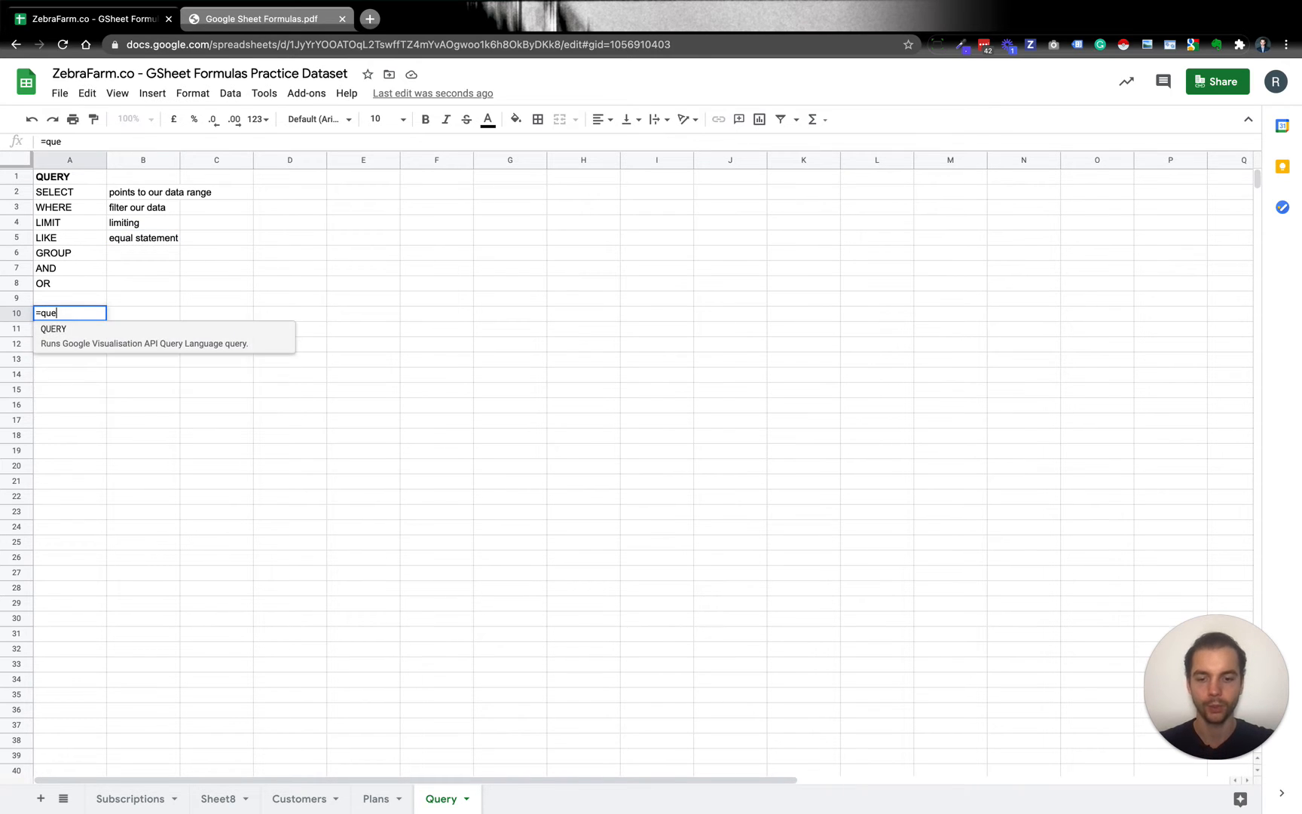
click(130, 799)
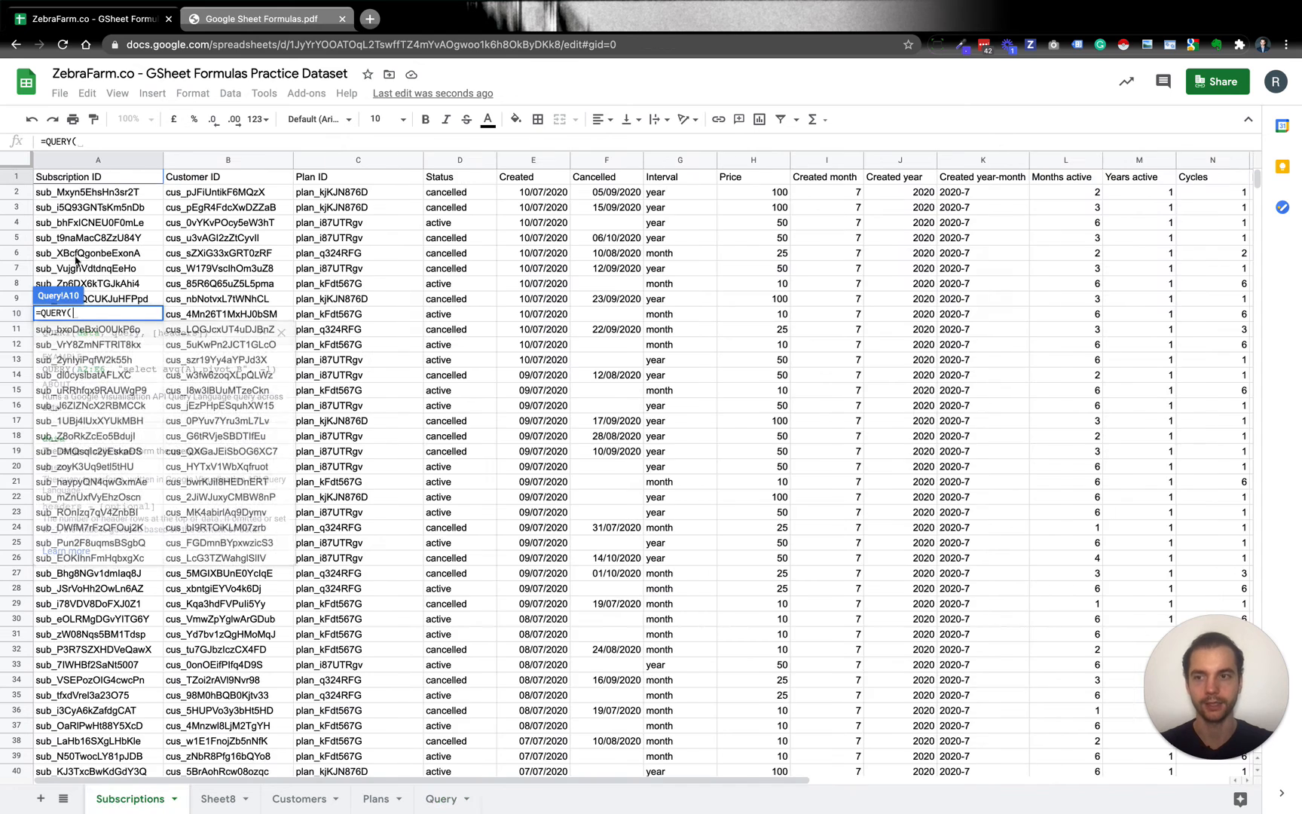
click(79, 162)
key(ctrl+shift+Right)
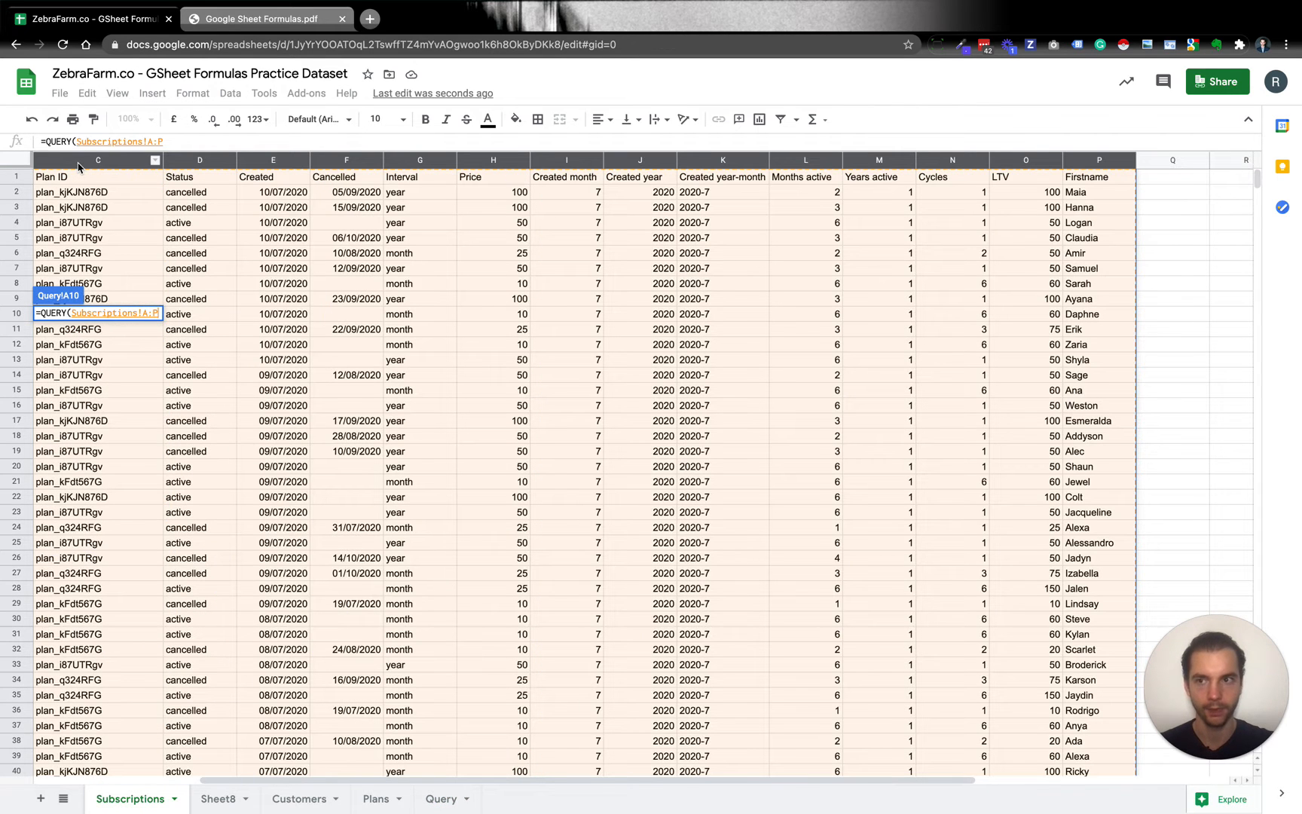
Complete the QUERY formula with the query string "select *" and enter it.
text(, )
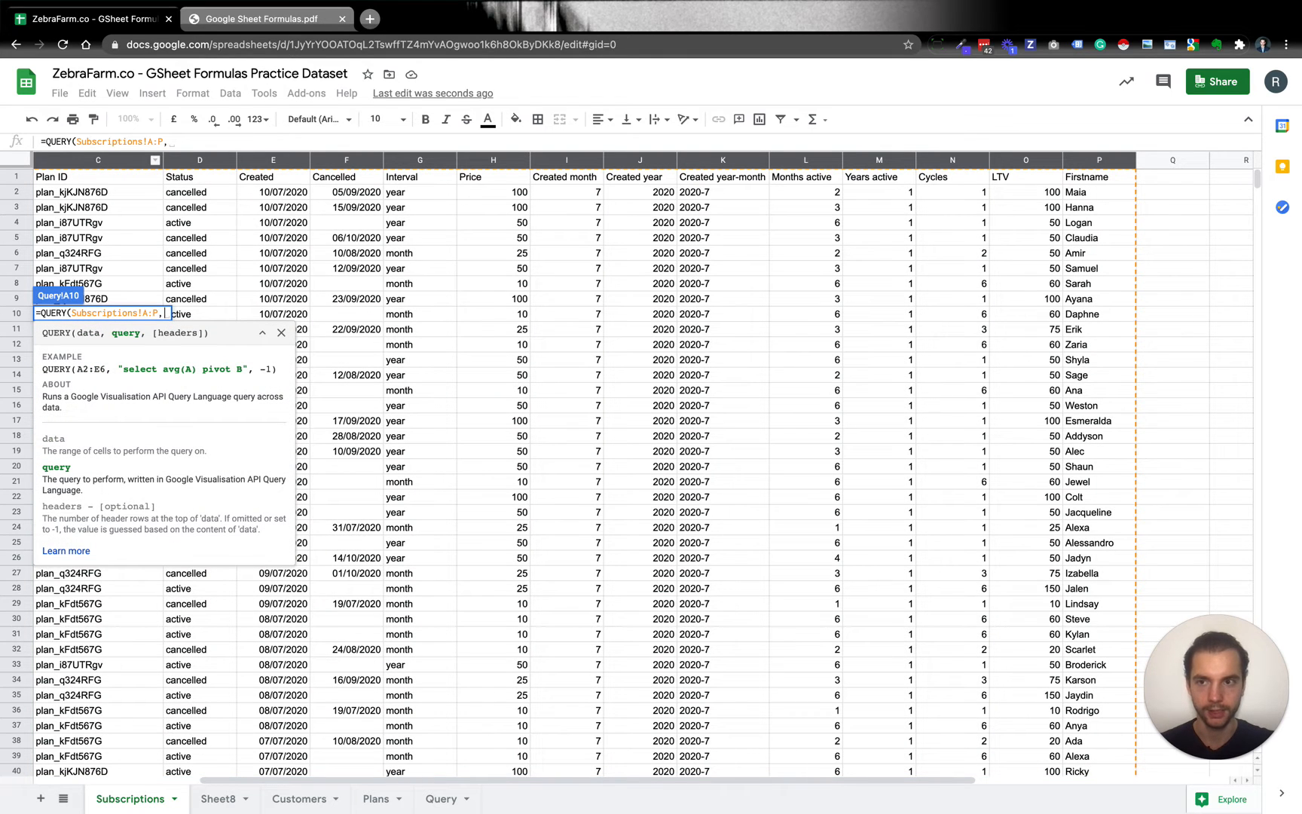
text(")
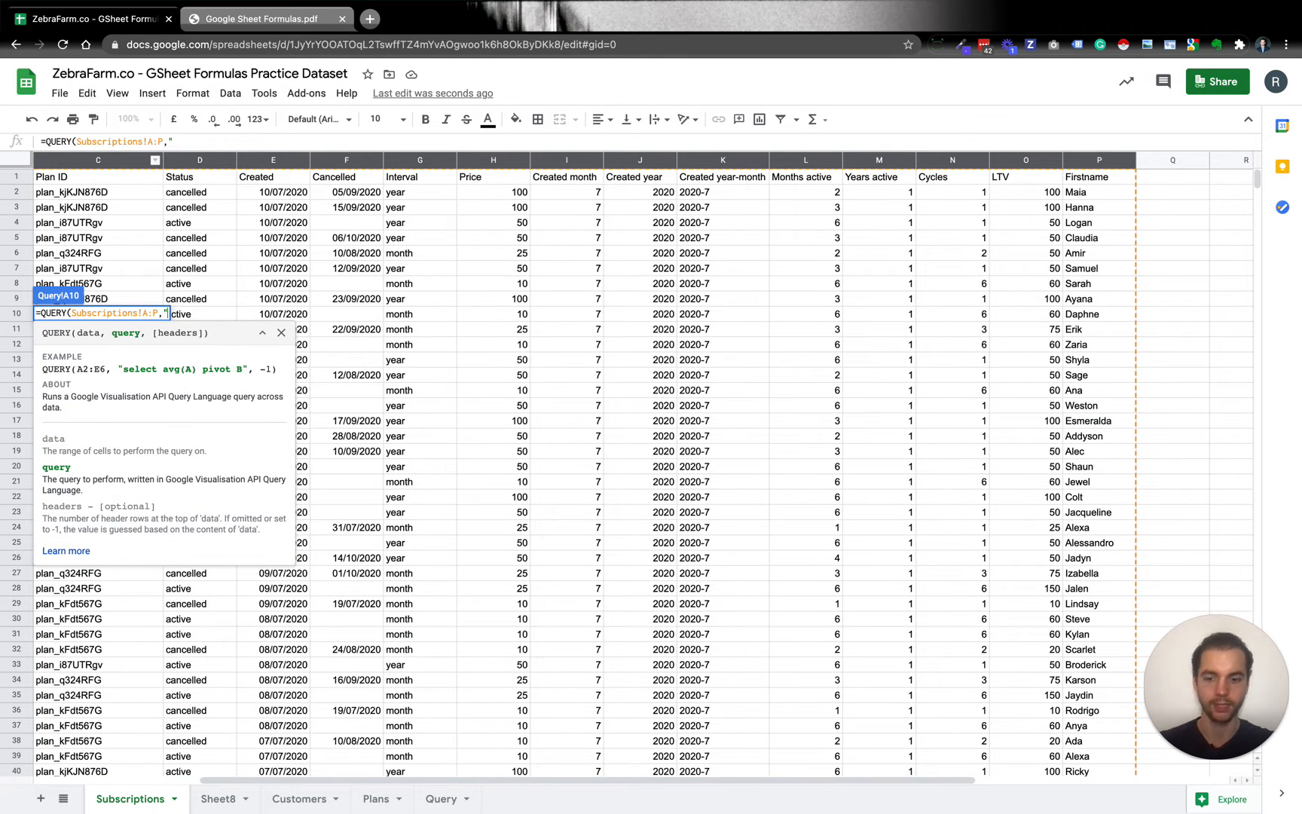
text(select )
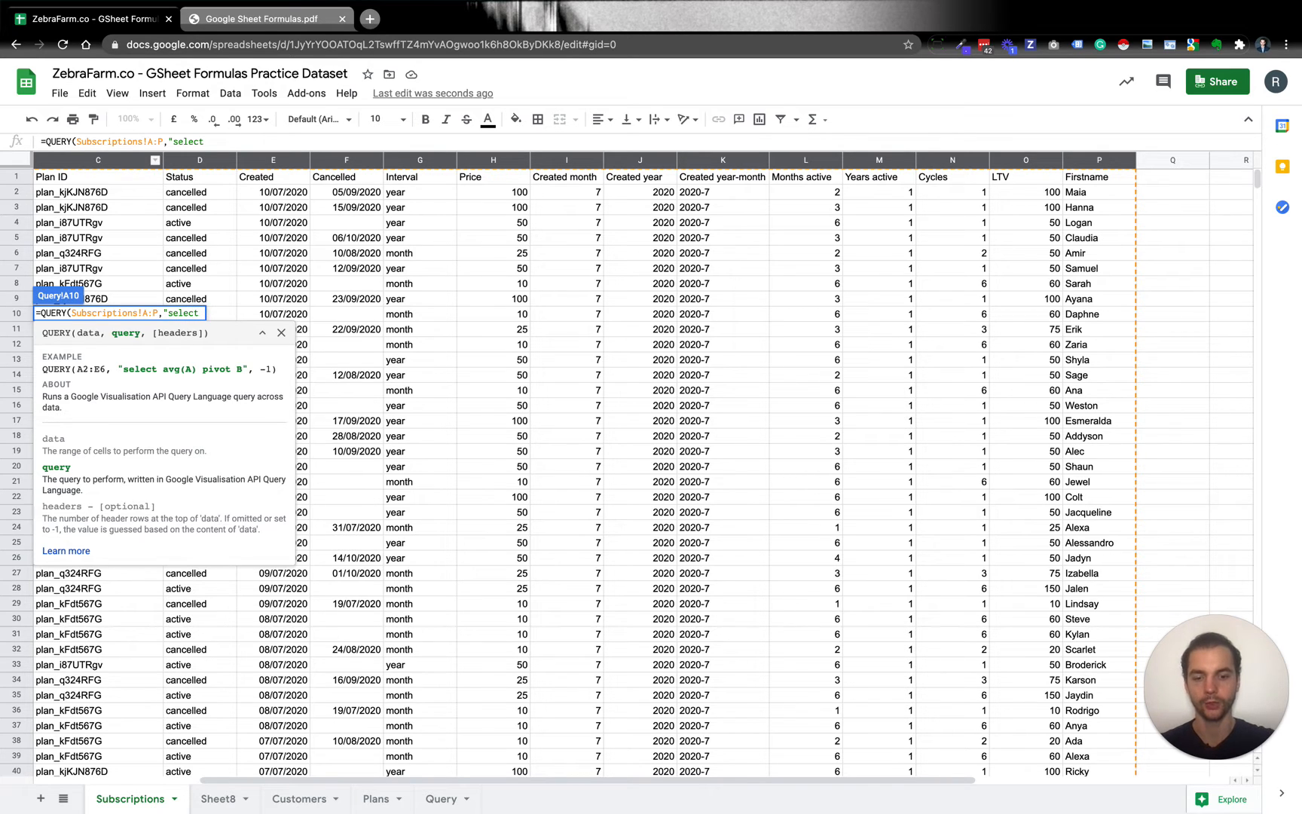
text(*)
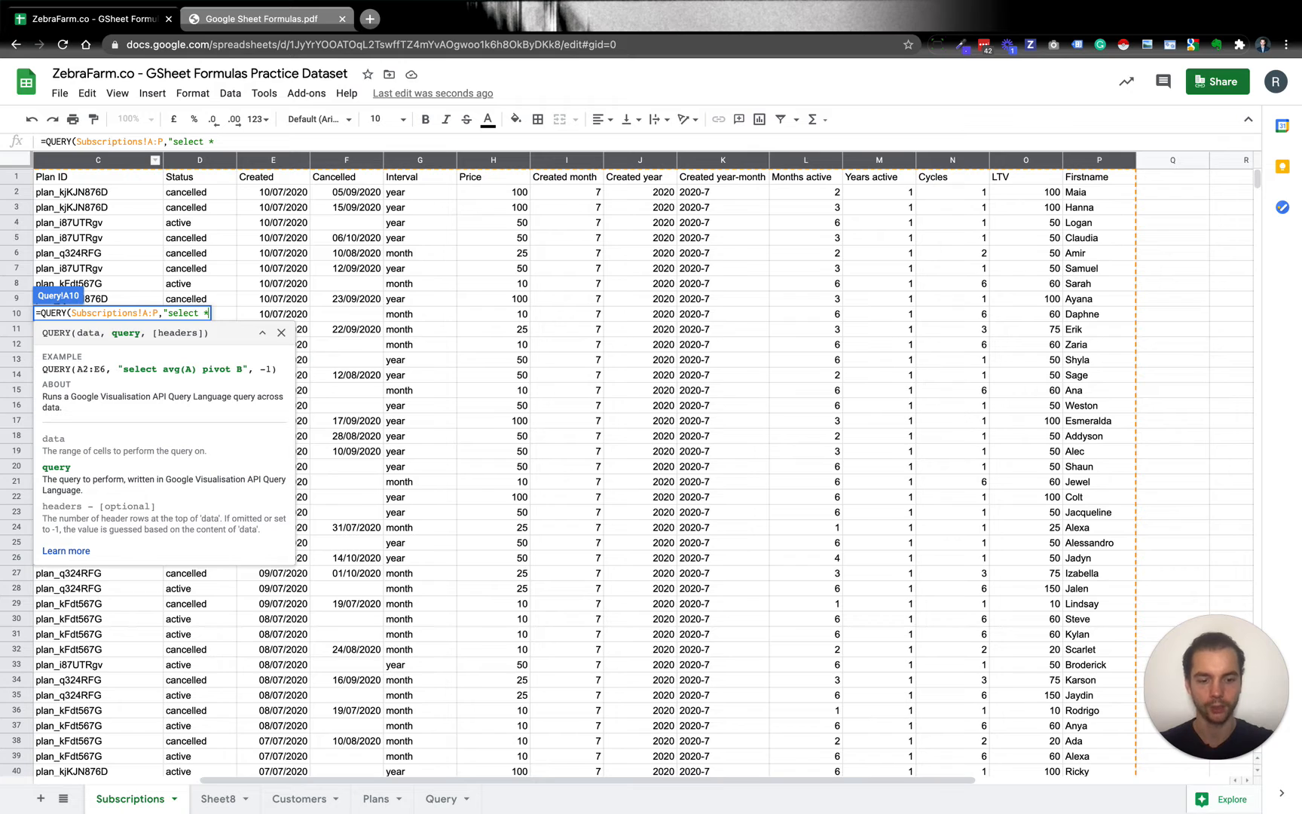
text("))
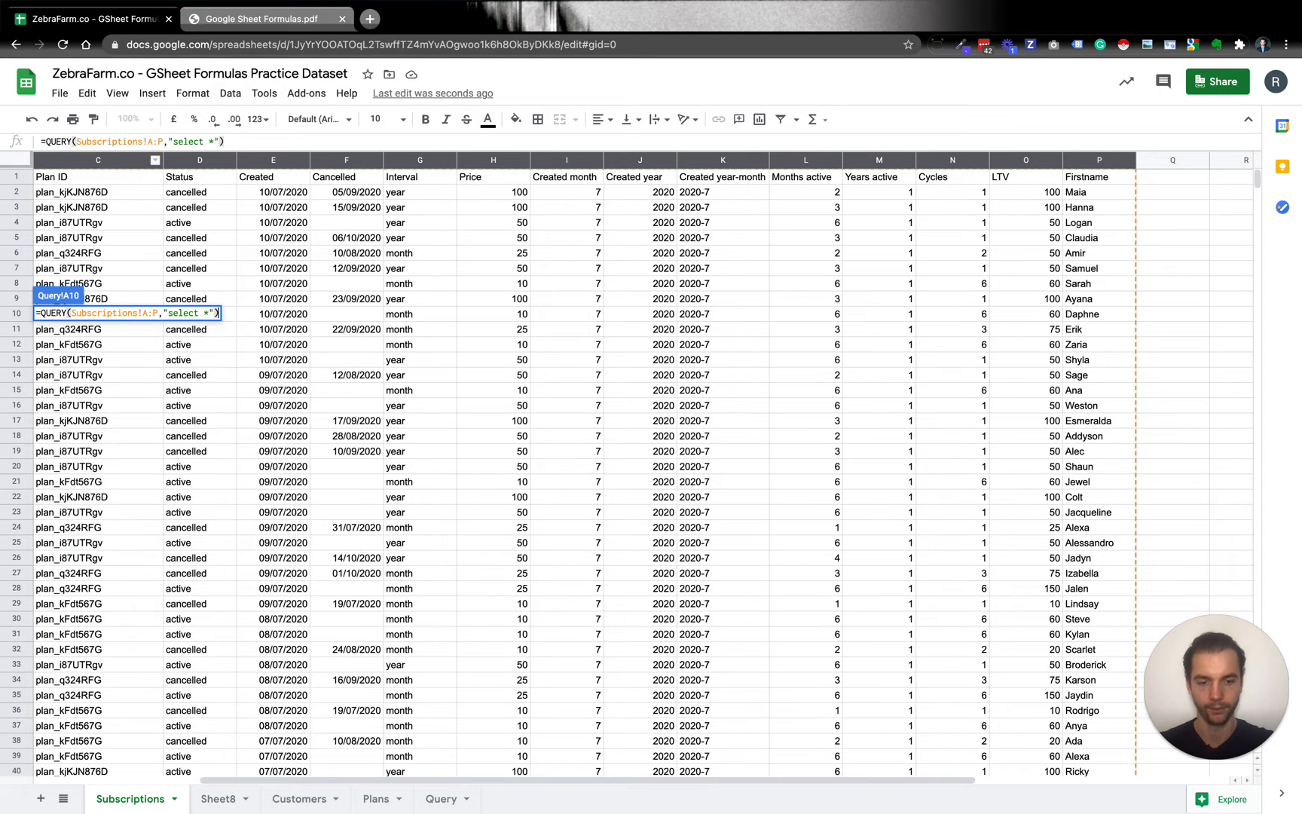
key(Return)
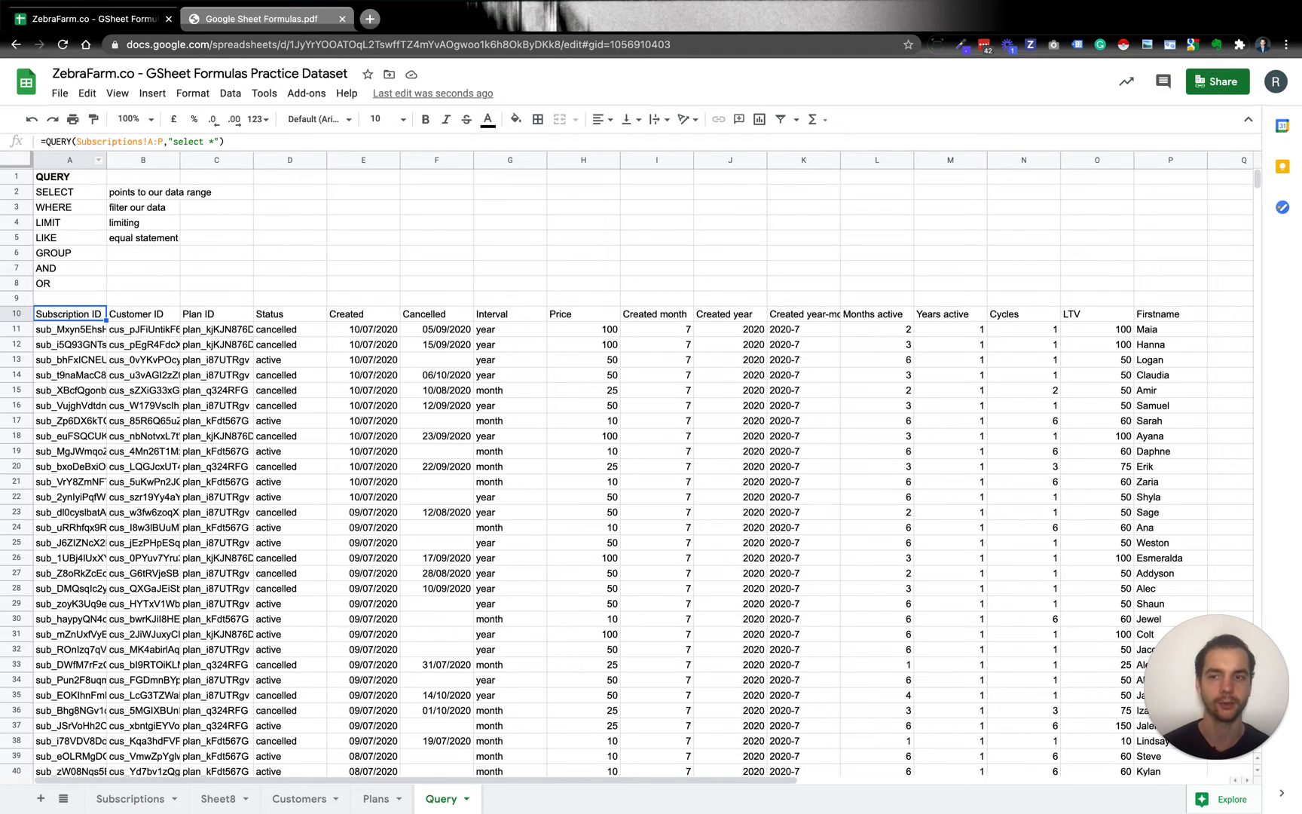
Edit the A10 query string to select only columns E, G, J instead of all columns.
click(244, 143)
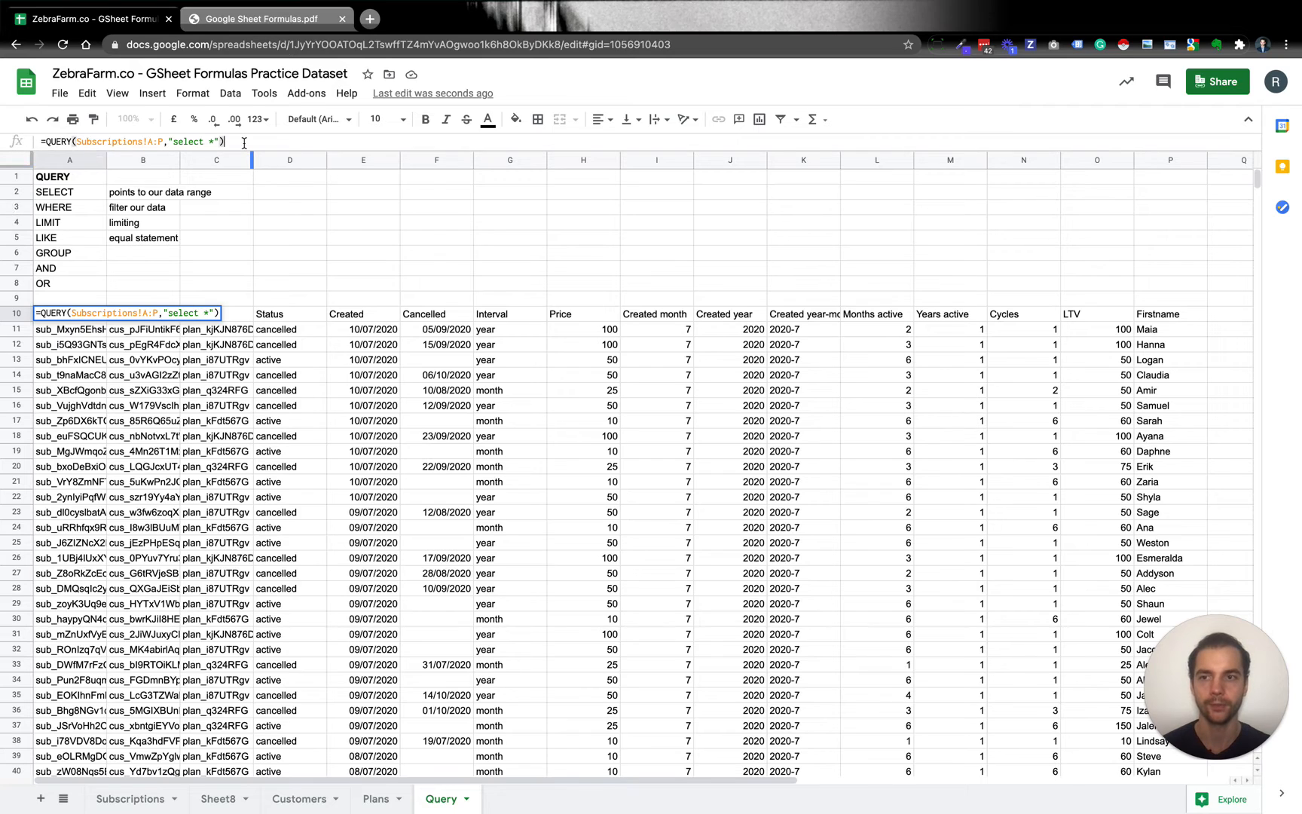
key(Left)
key(Left)
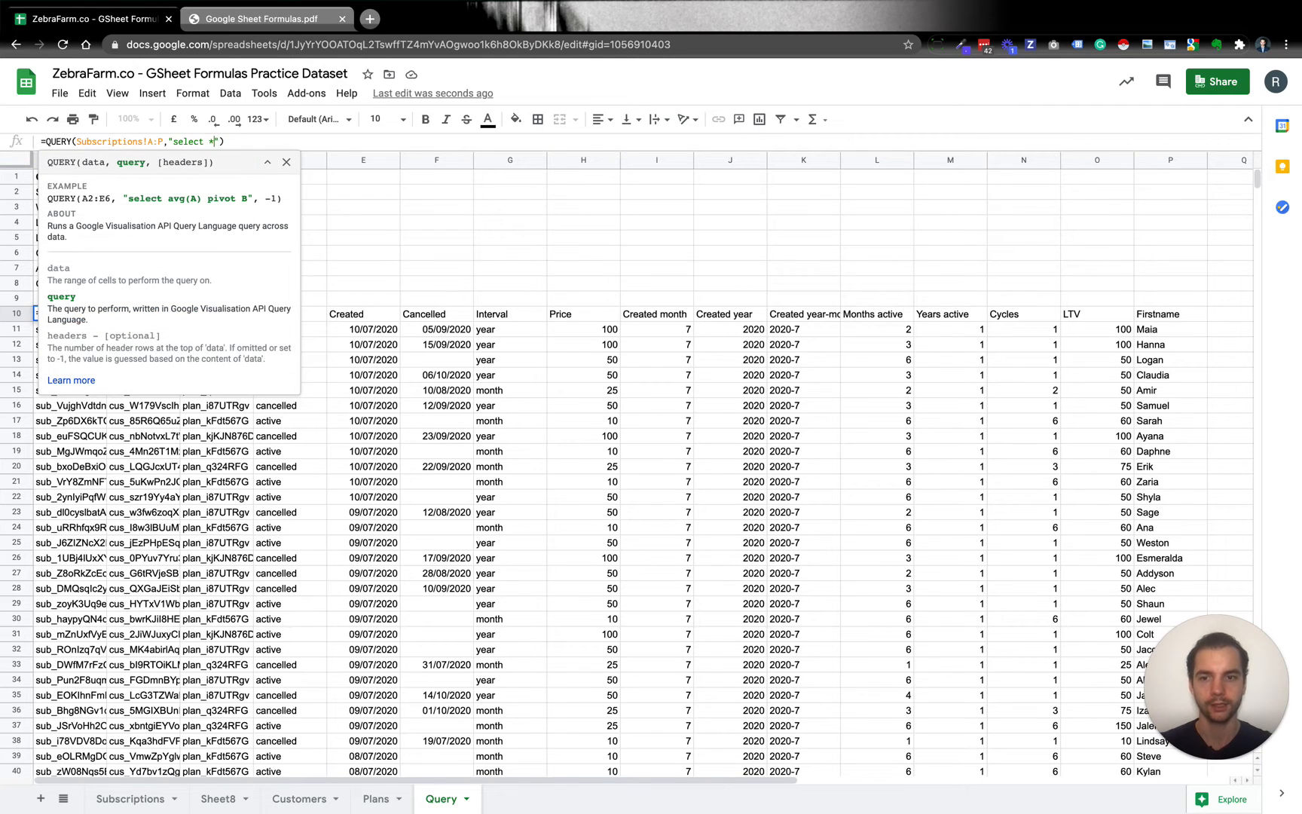
key(BackSpace)
text(E,)
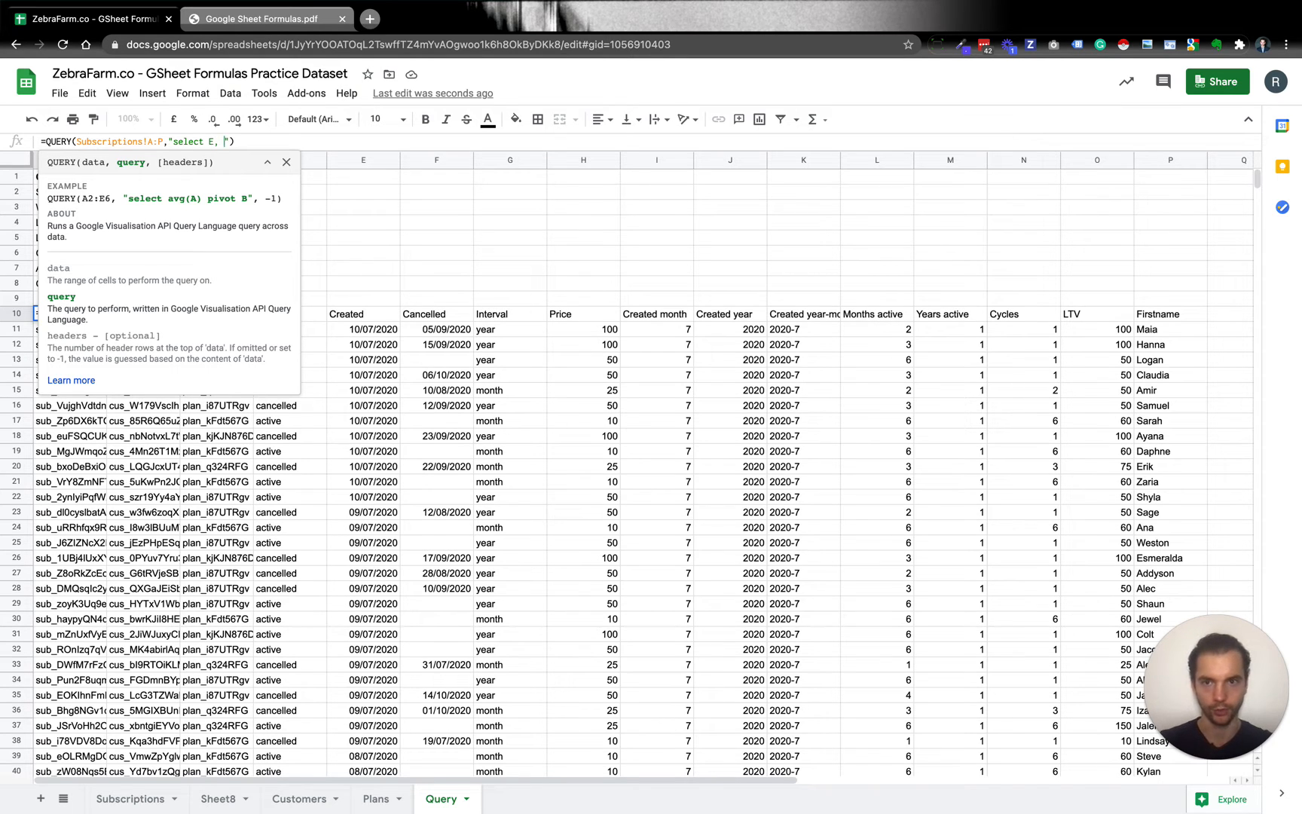
text( G)
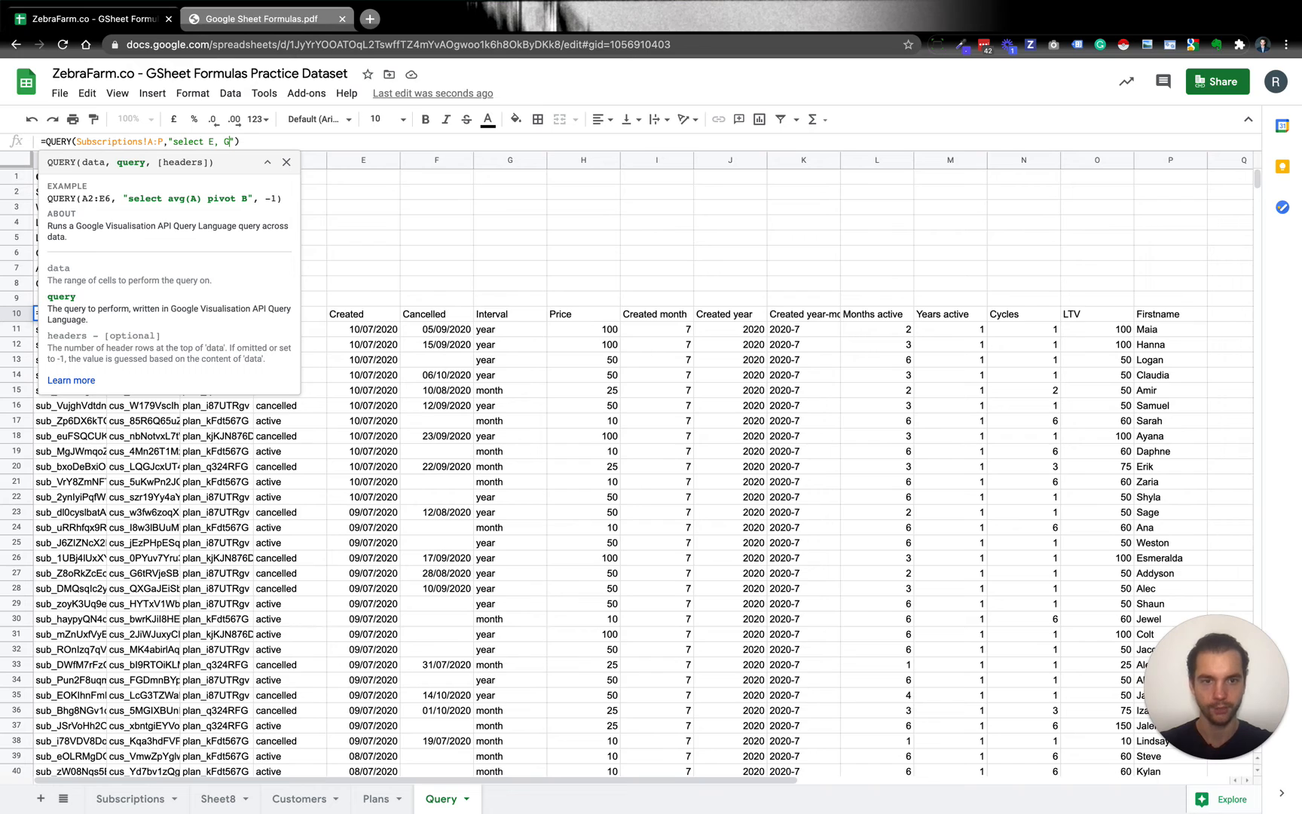
text(,)
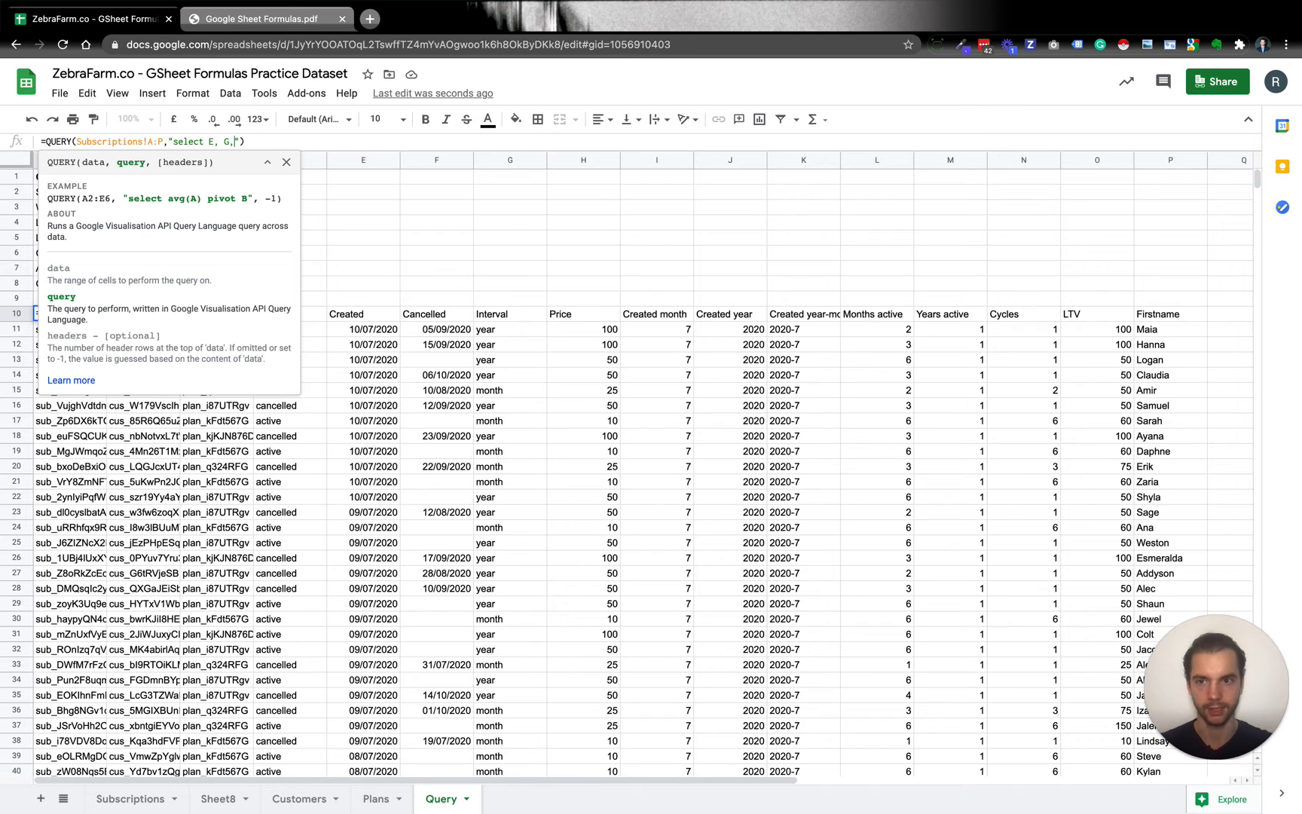
text( J w)
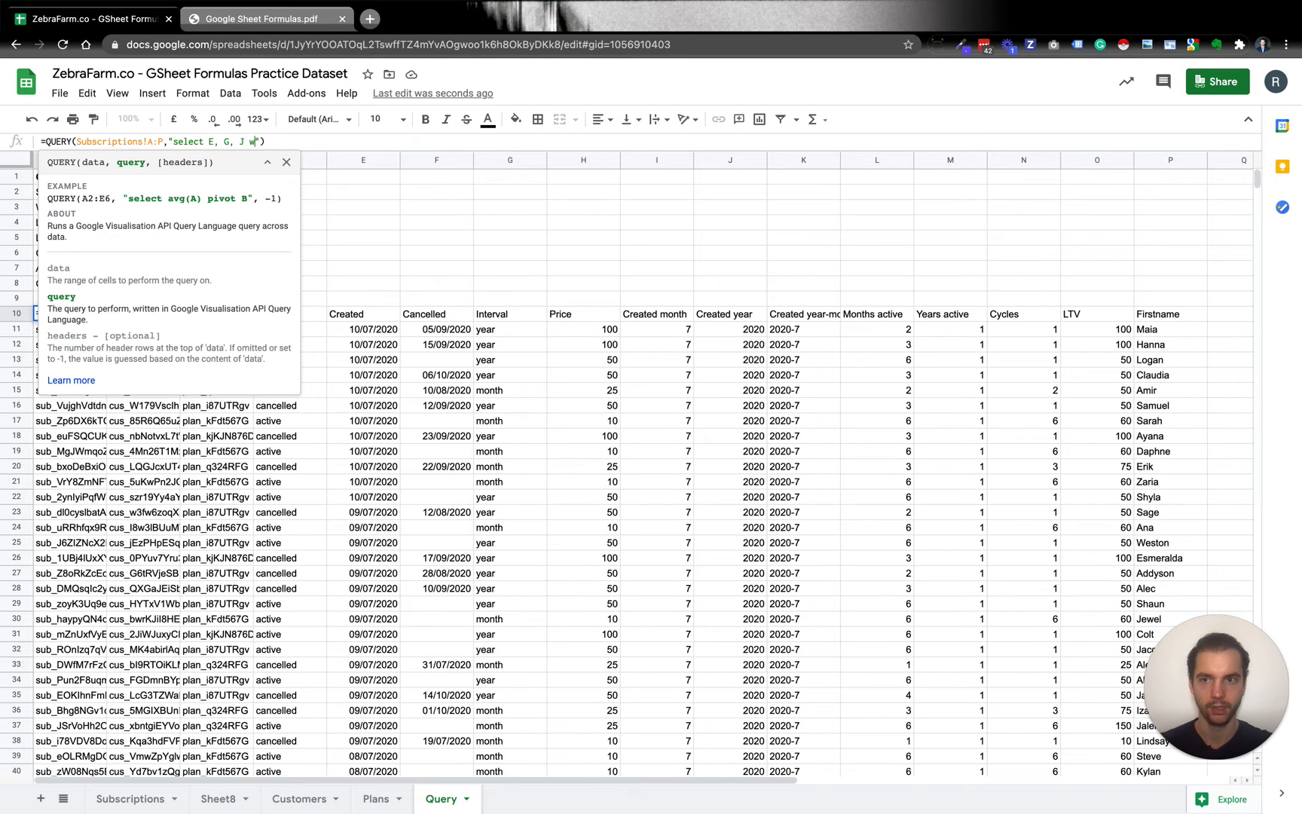
text(here)
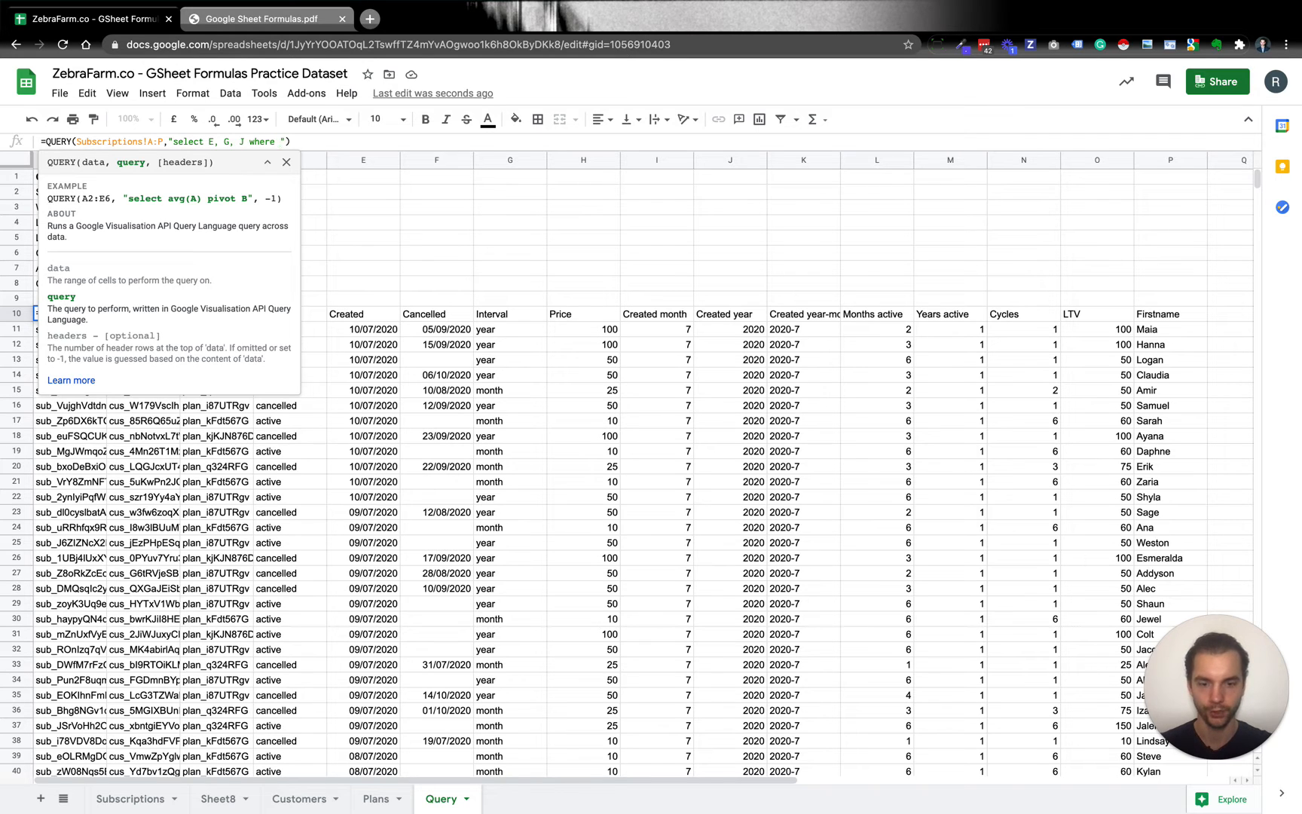
text( ()
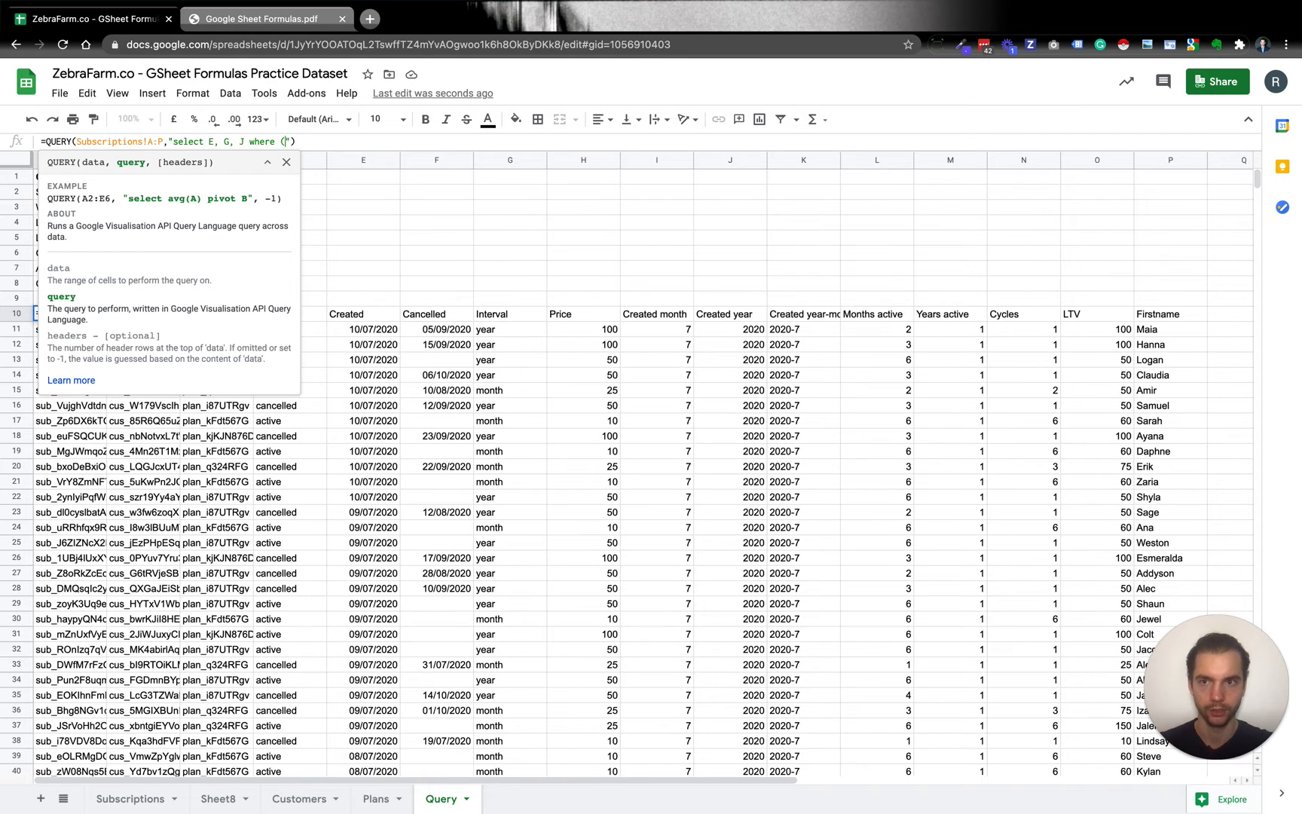
text(G<>)
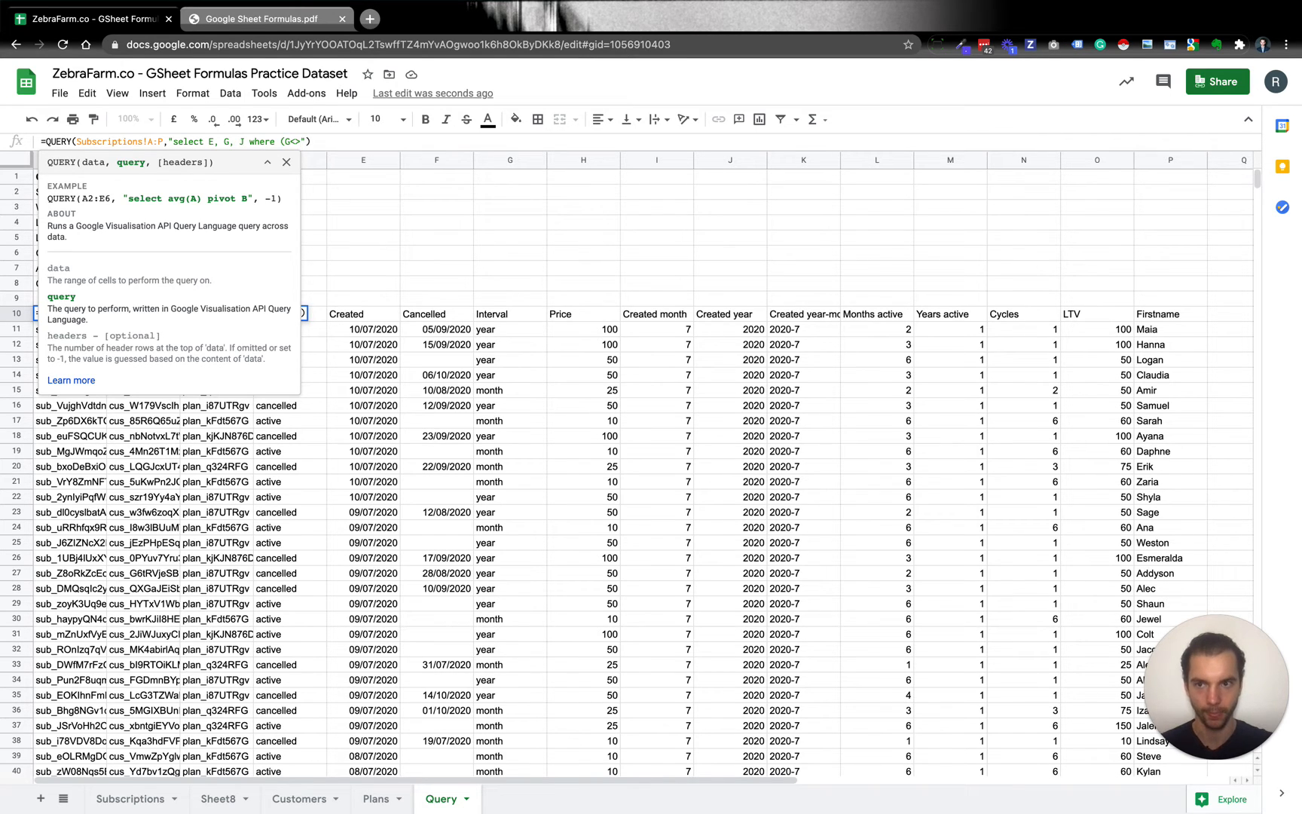
text(')
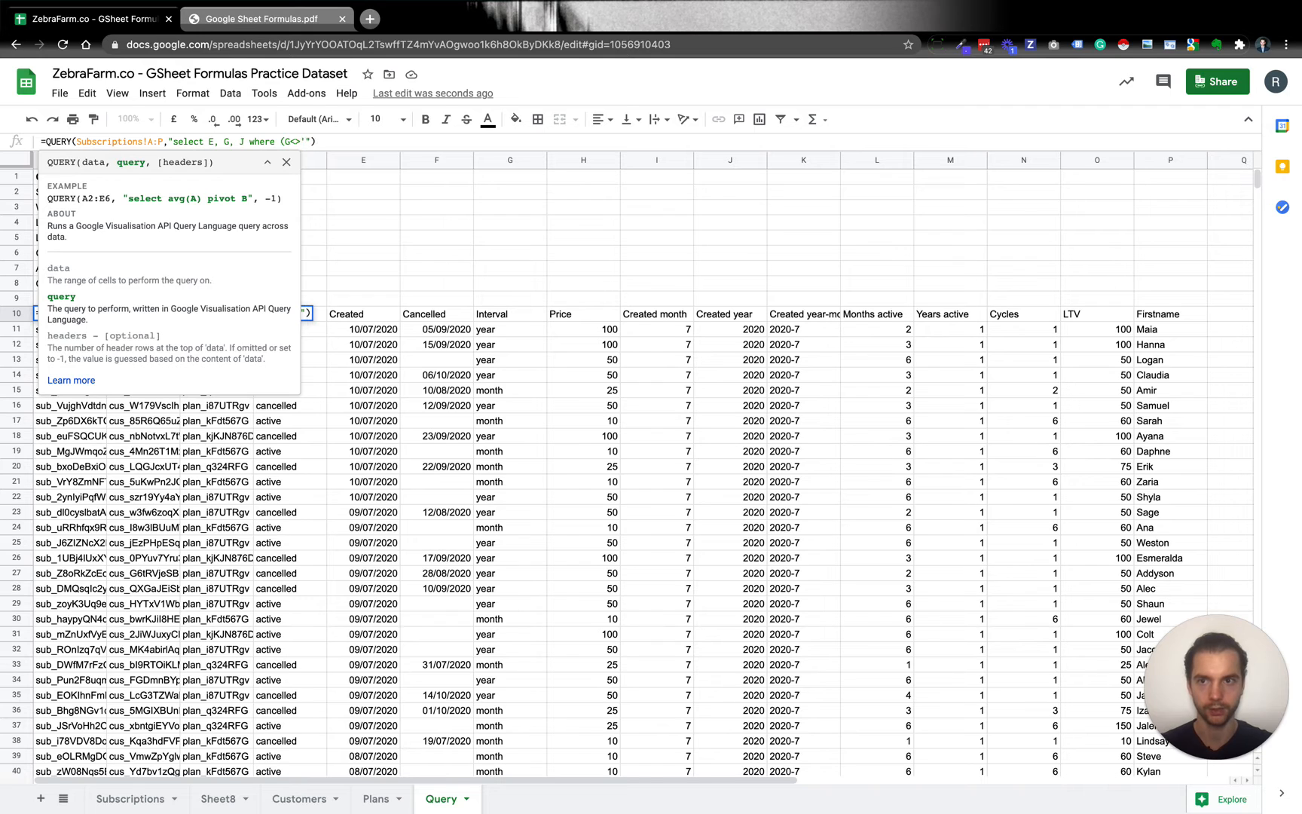
text(')
text(month")
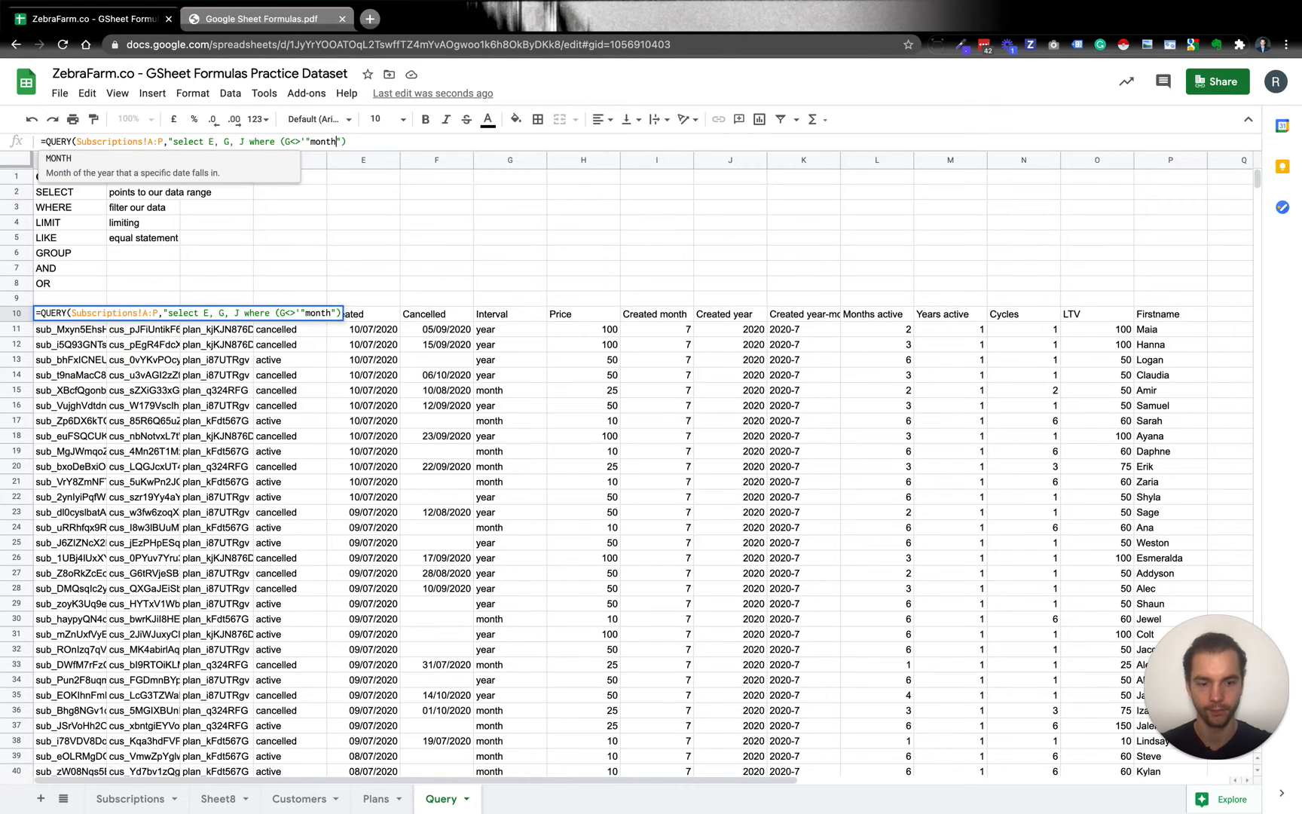
text(')
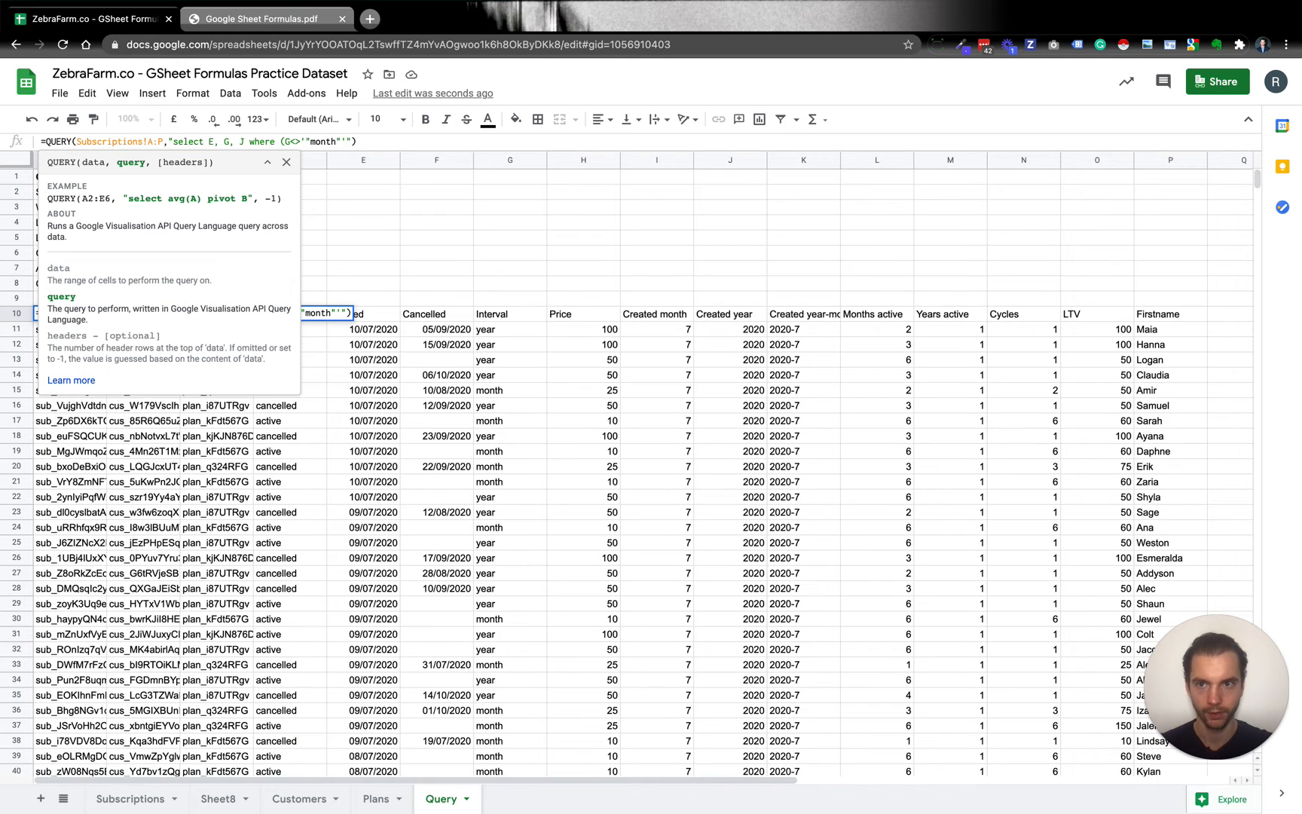
Complete the column G condition with month in nested single and double quotes, close its parenthesis and enter the formula.
key(BackSpace)
text(')
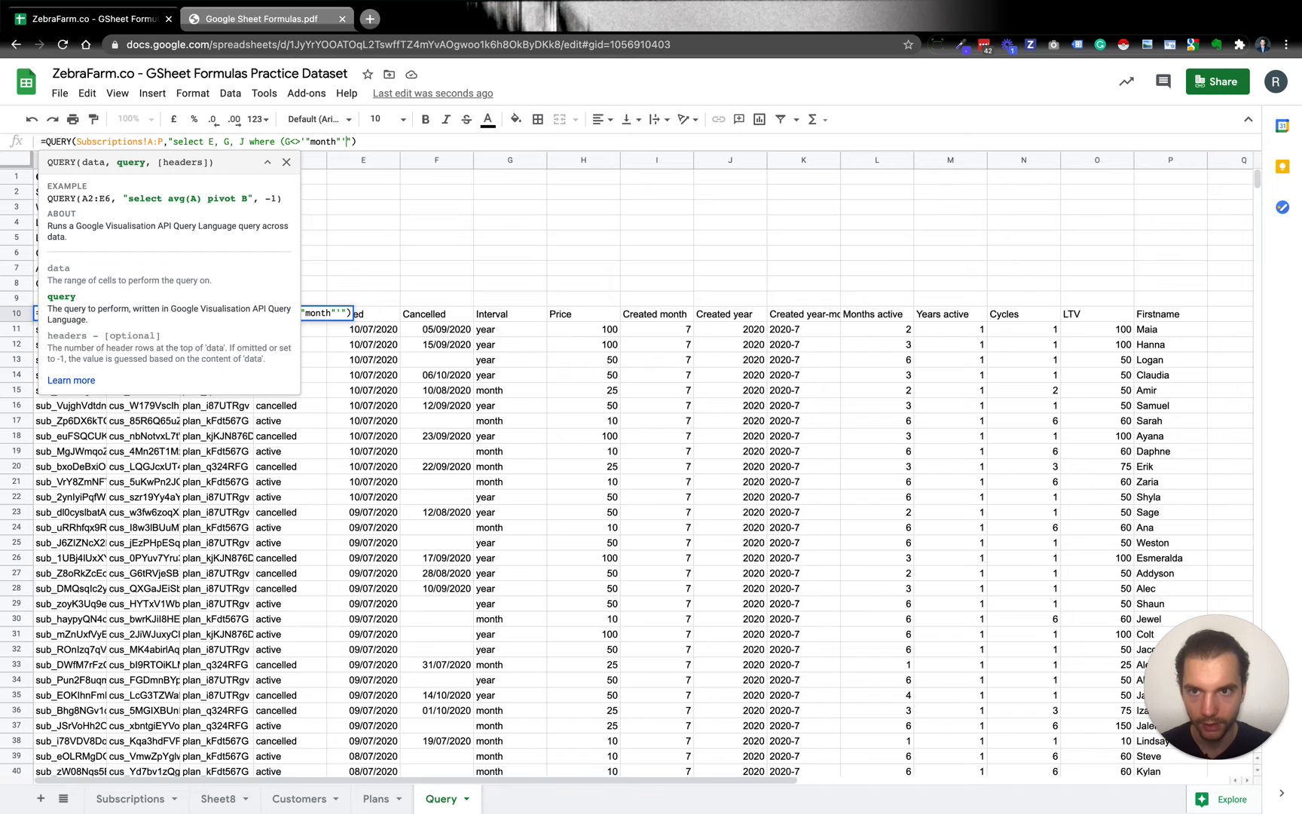
text())
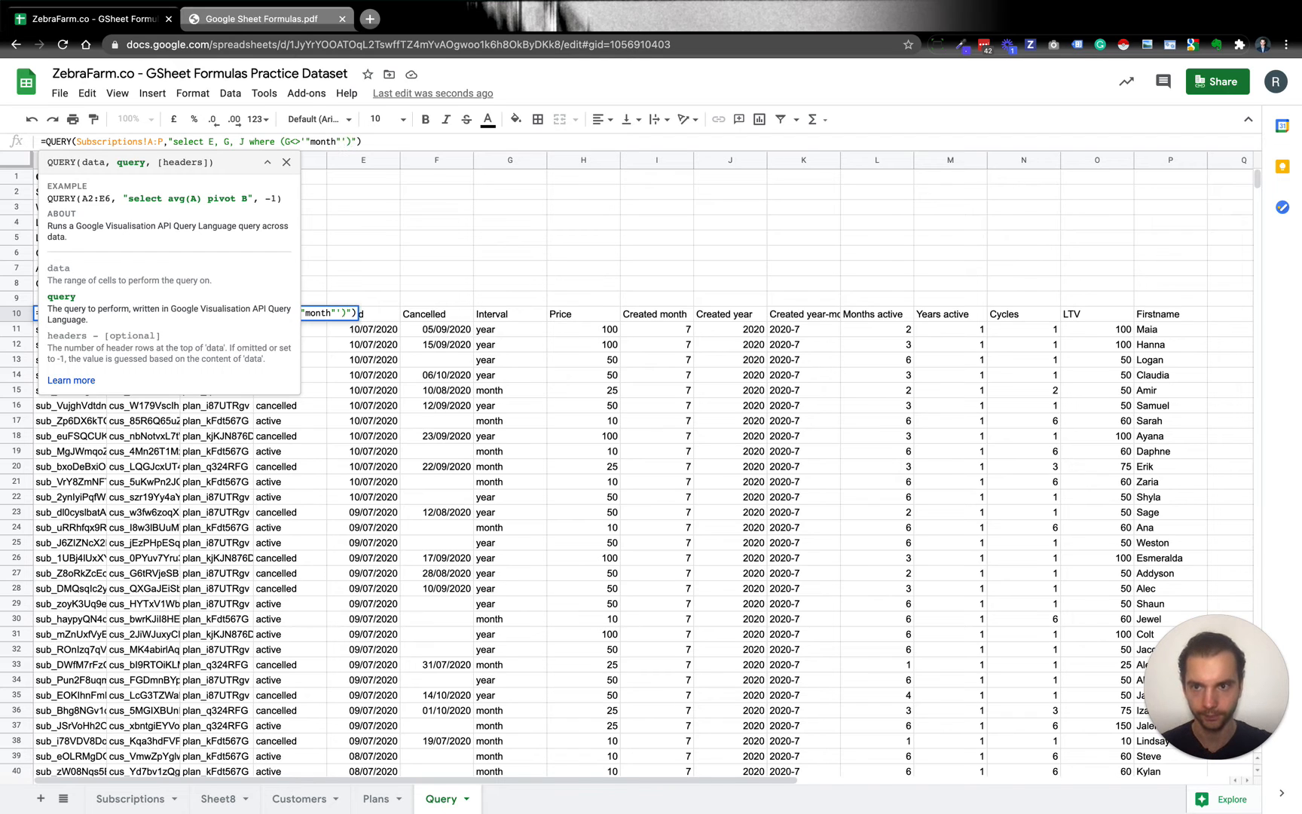
click(286, 162)
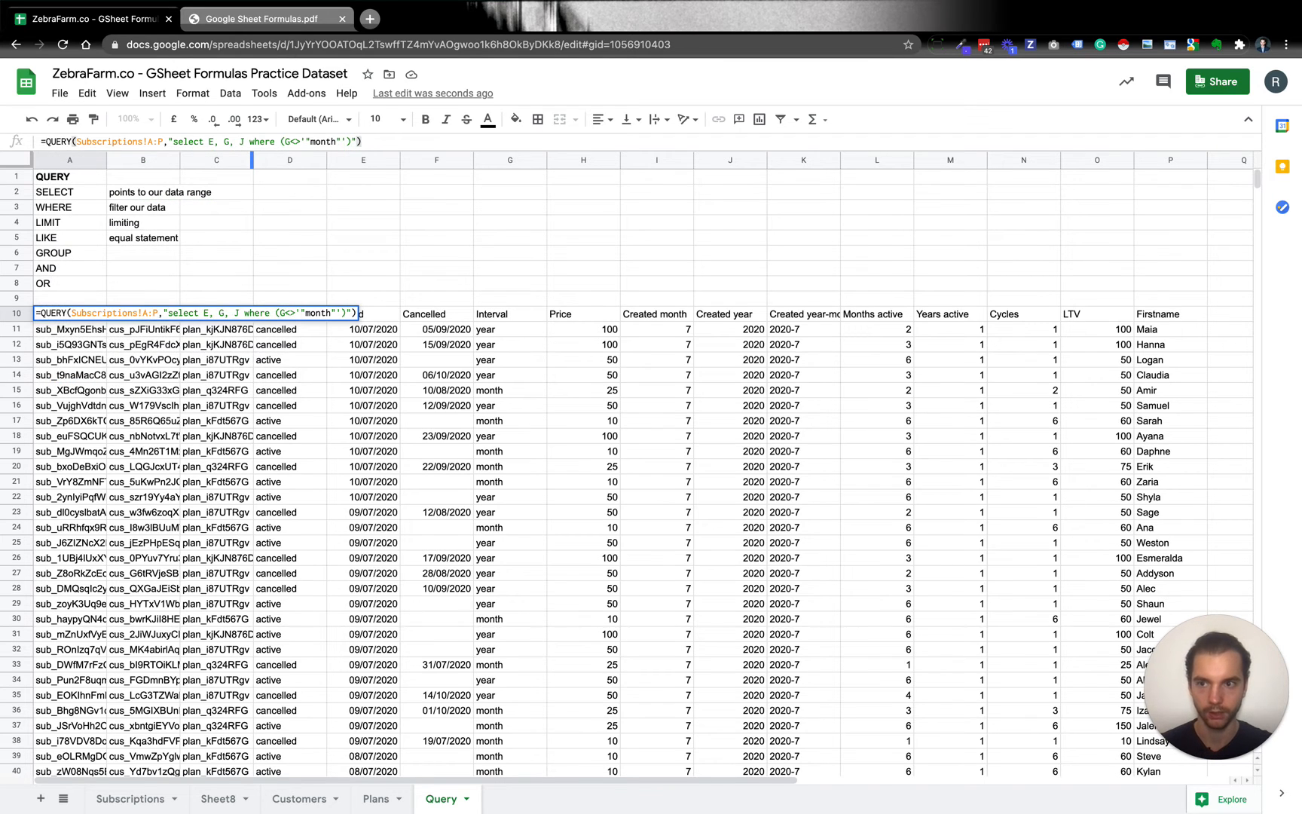
key(Return)
key(Up)
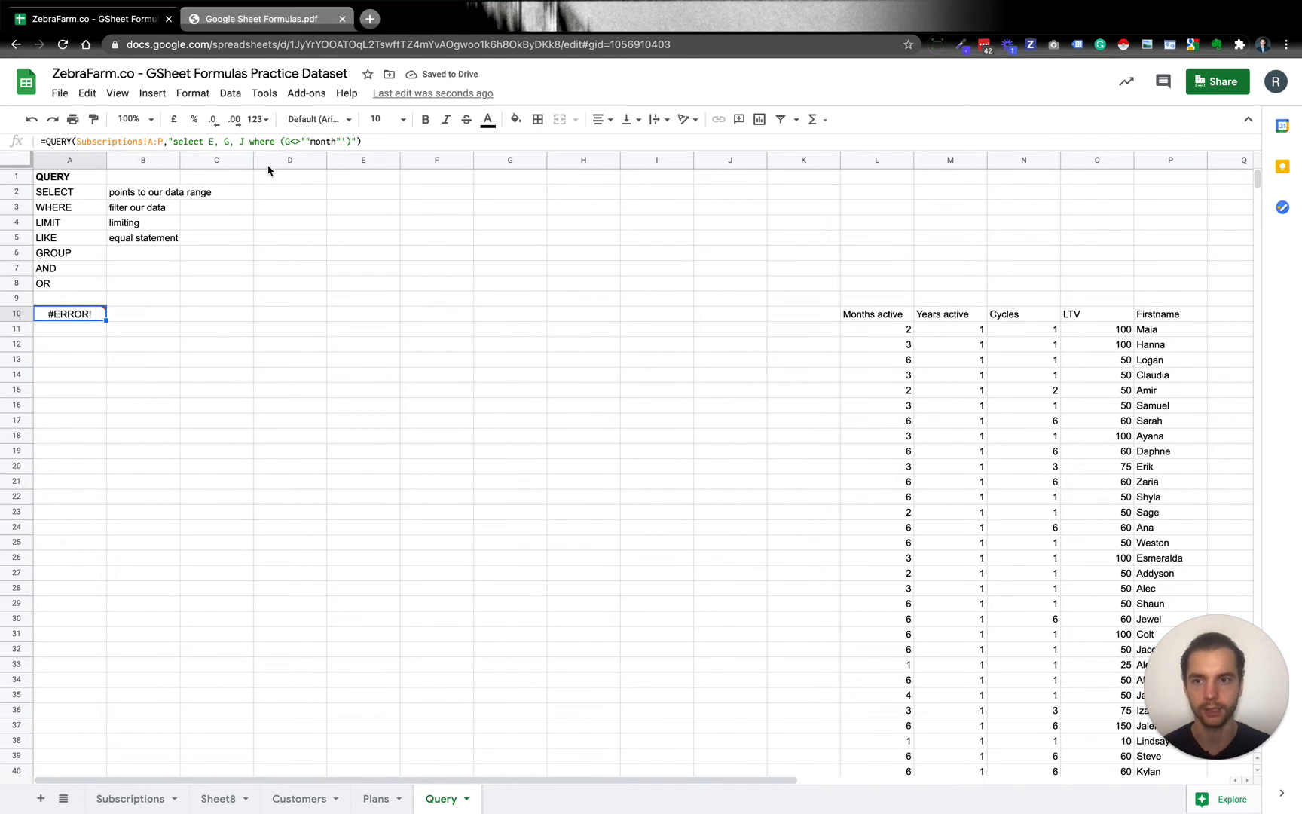
Correct the quotes around month in the A10 query so the condition reads (G<>'month'), and enter the formula.
click(311, 142)
key(BackSpace)
key(BackSpace)
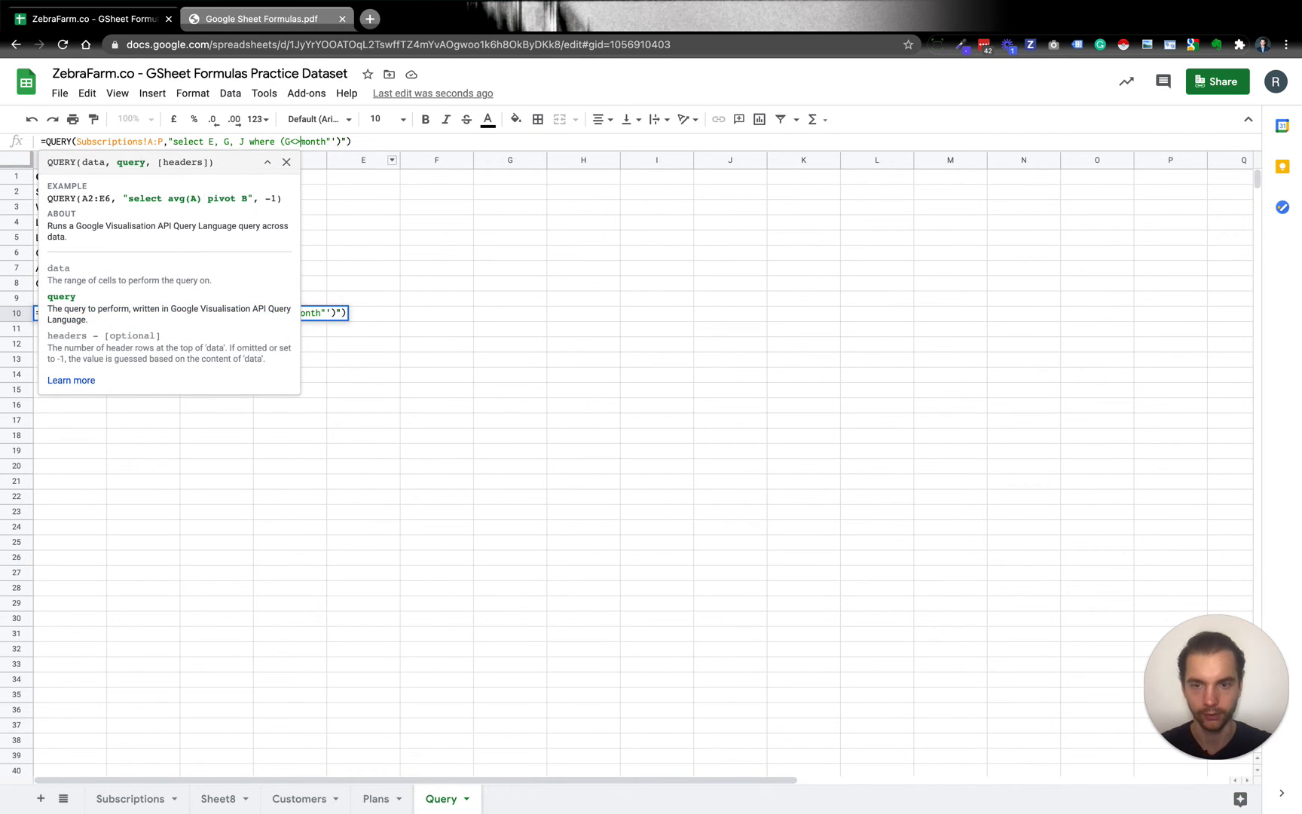
text("')
click(321, 142)
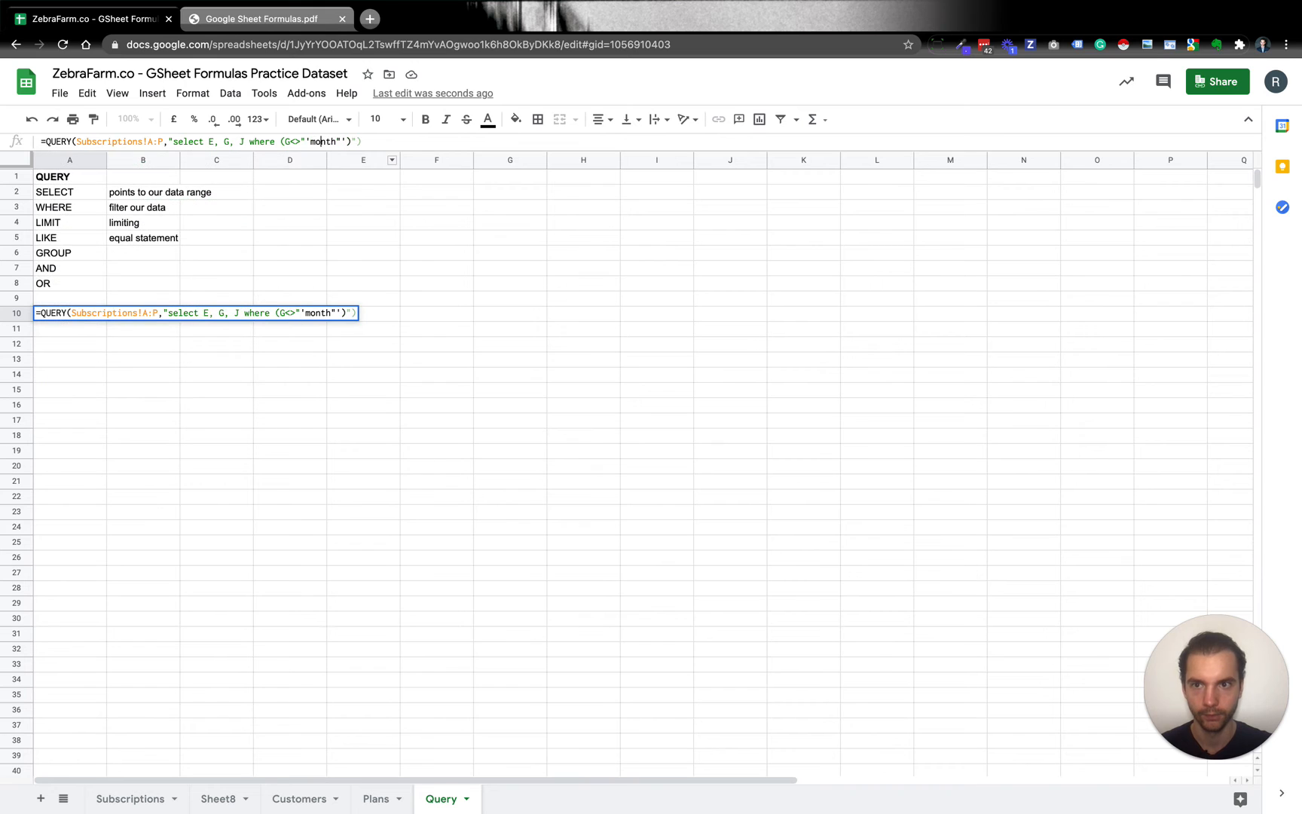
key(Delete)
key(Delete)
text('")
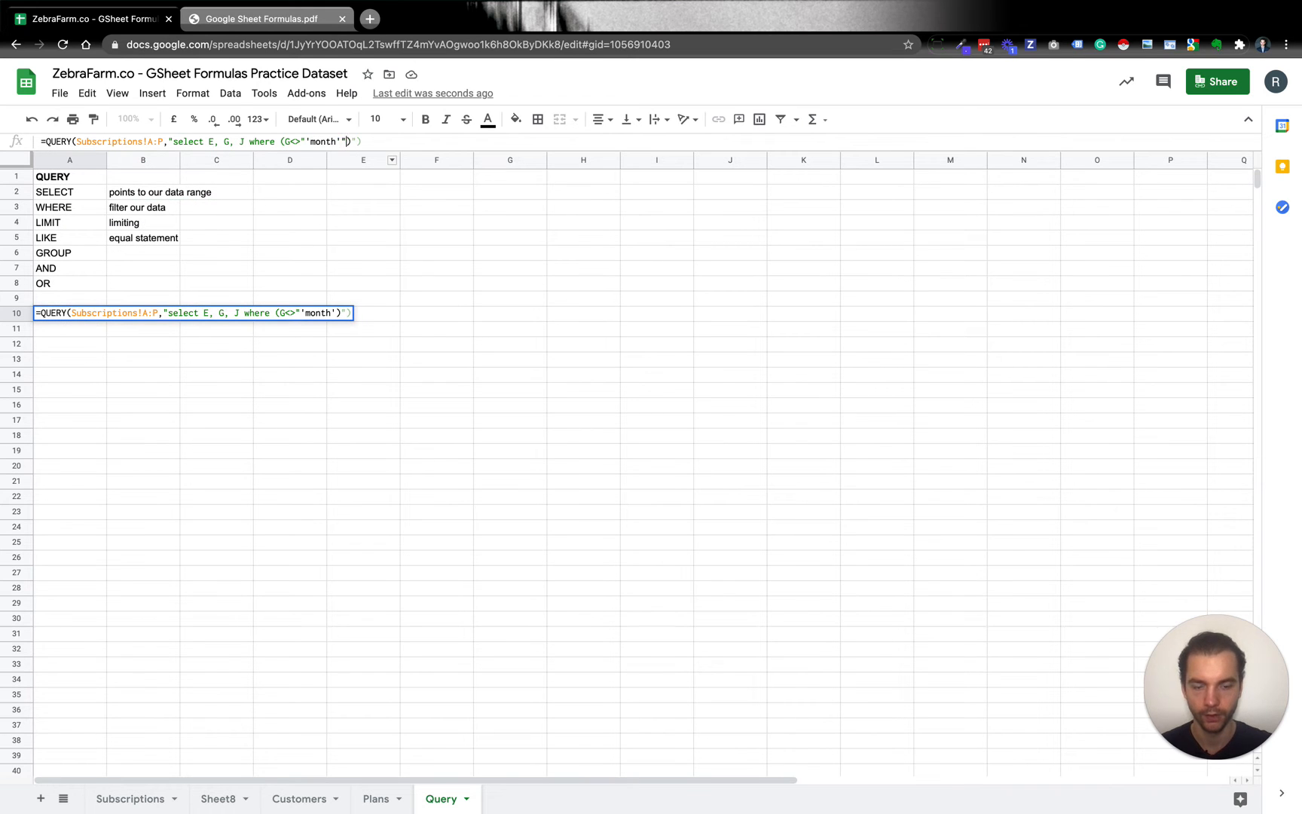
click(326, 141)
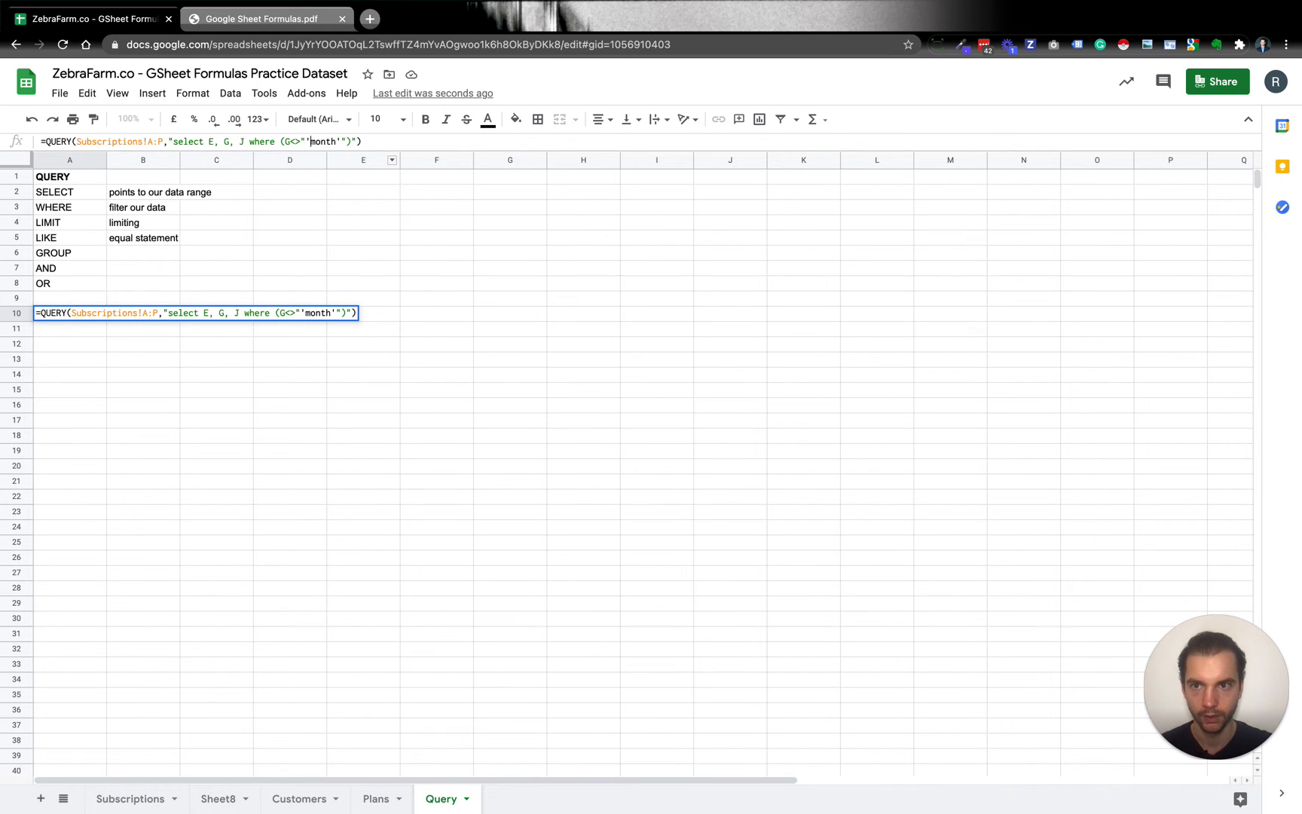
key(BackSpace)
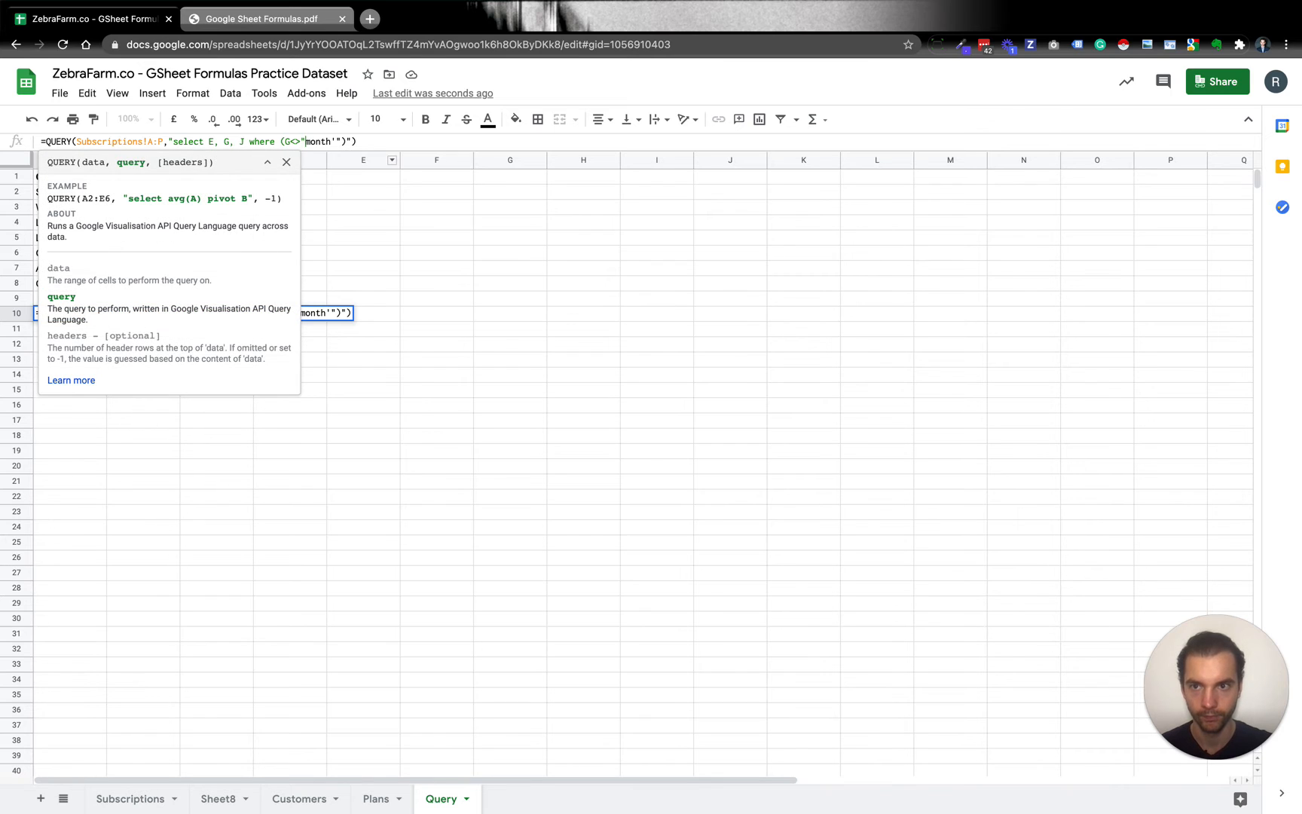
text(')
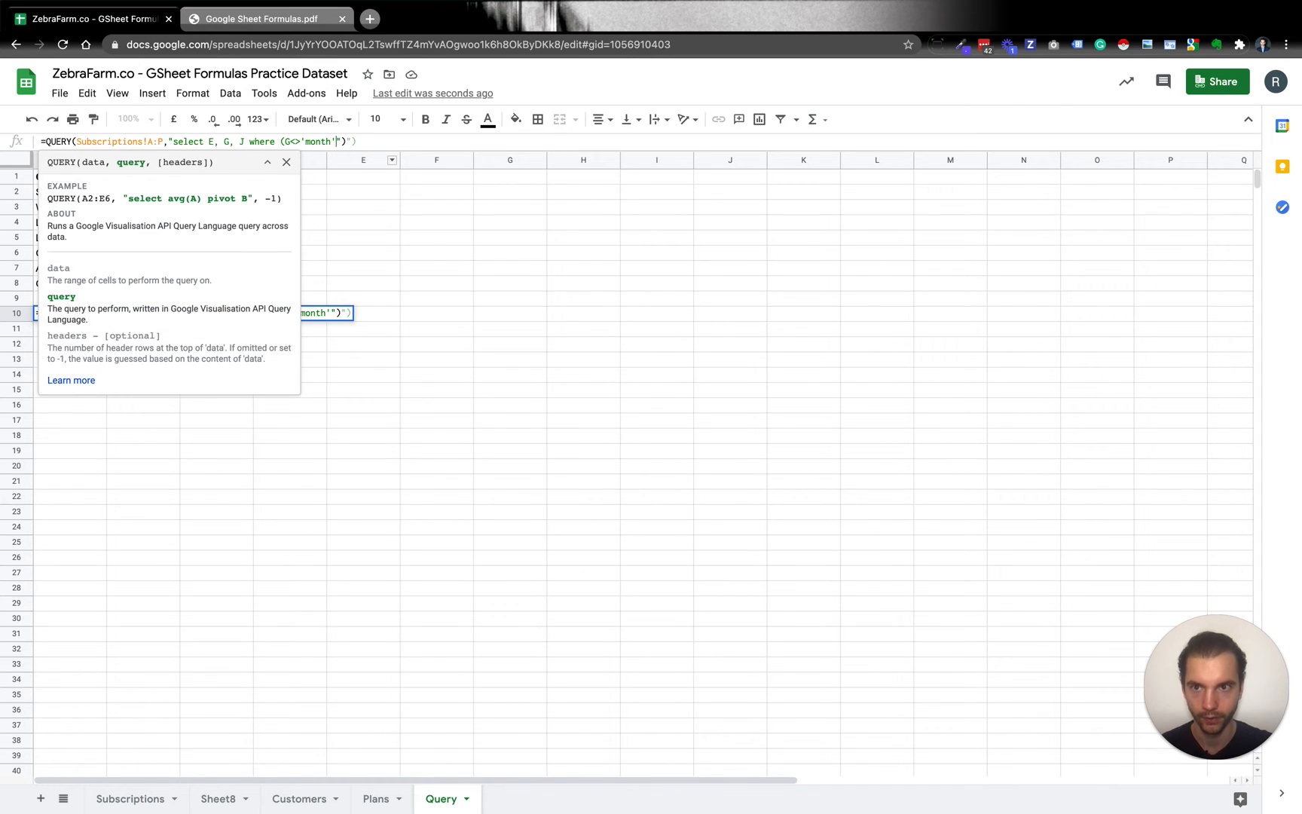
text())
key(Return)
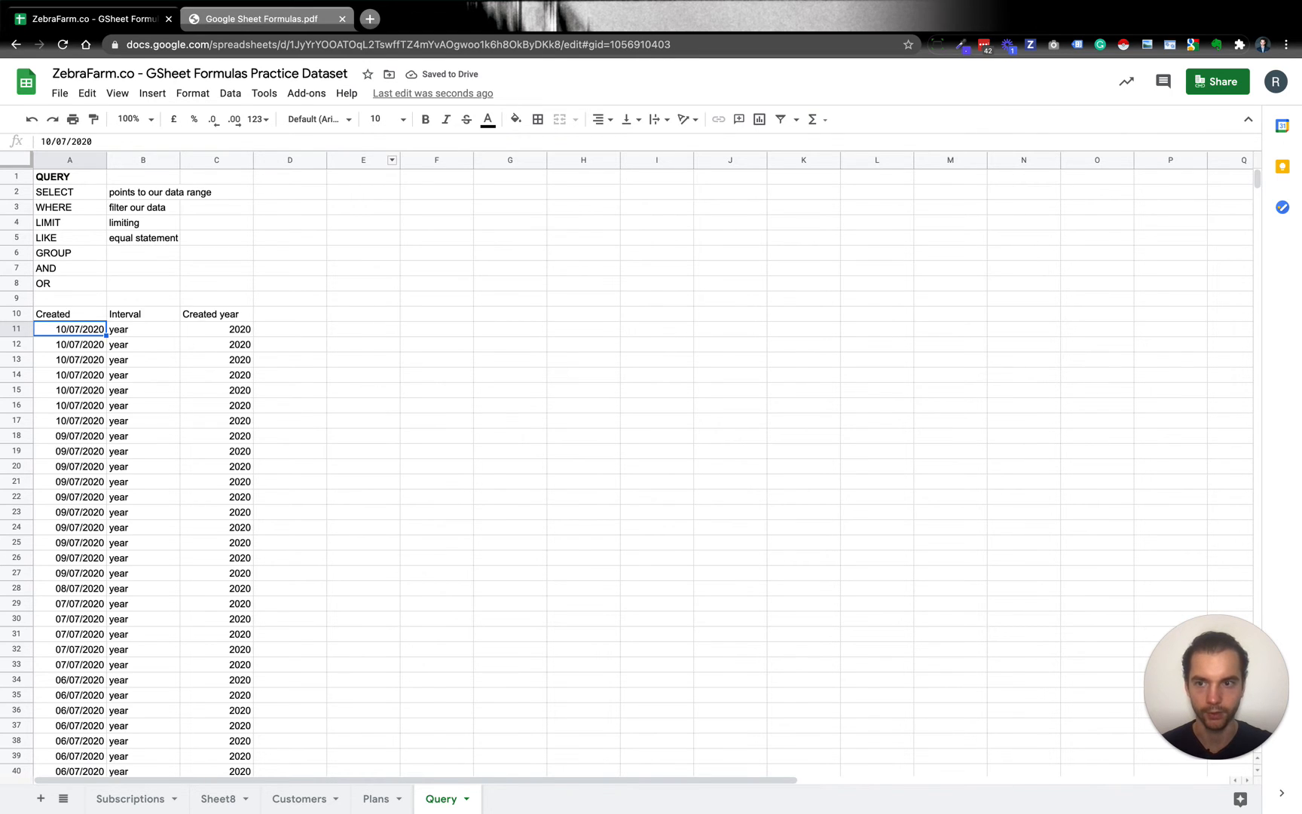
key(Up)
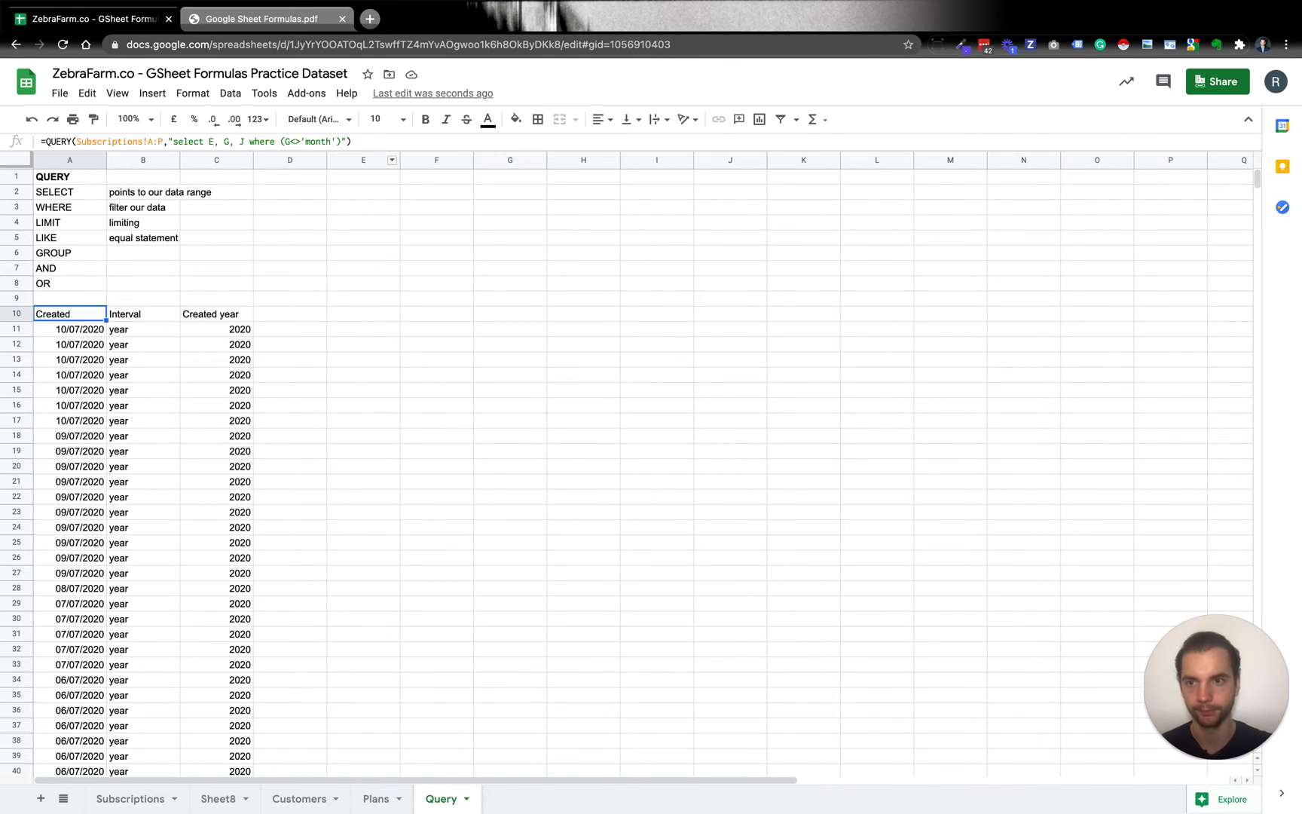
click(311, 141)
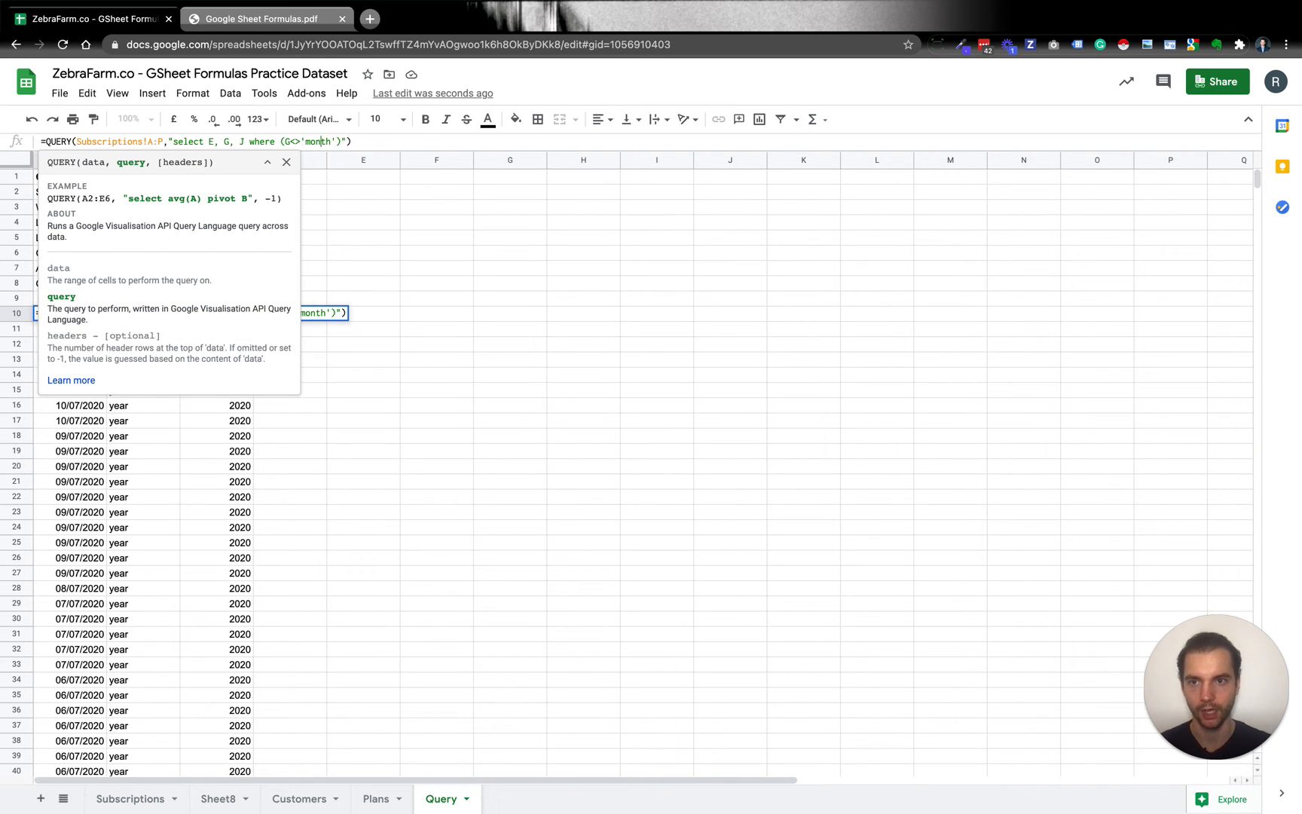
key(Right)
key(Right)
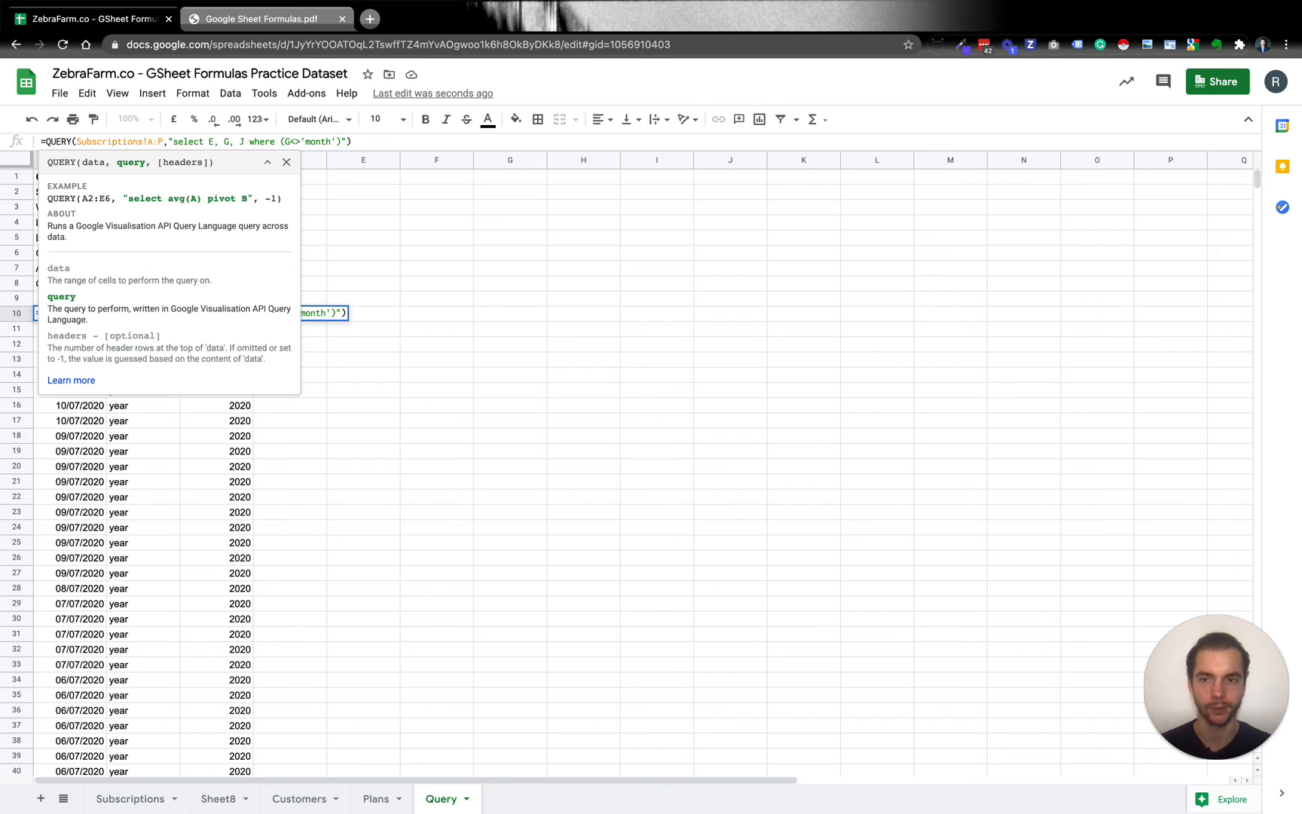
key(Return)
key(Up)
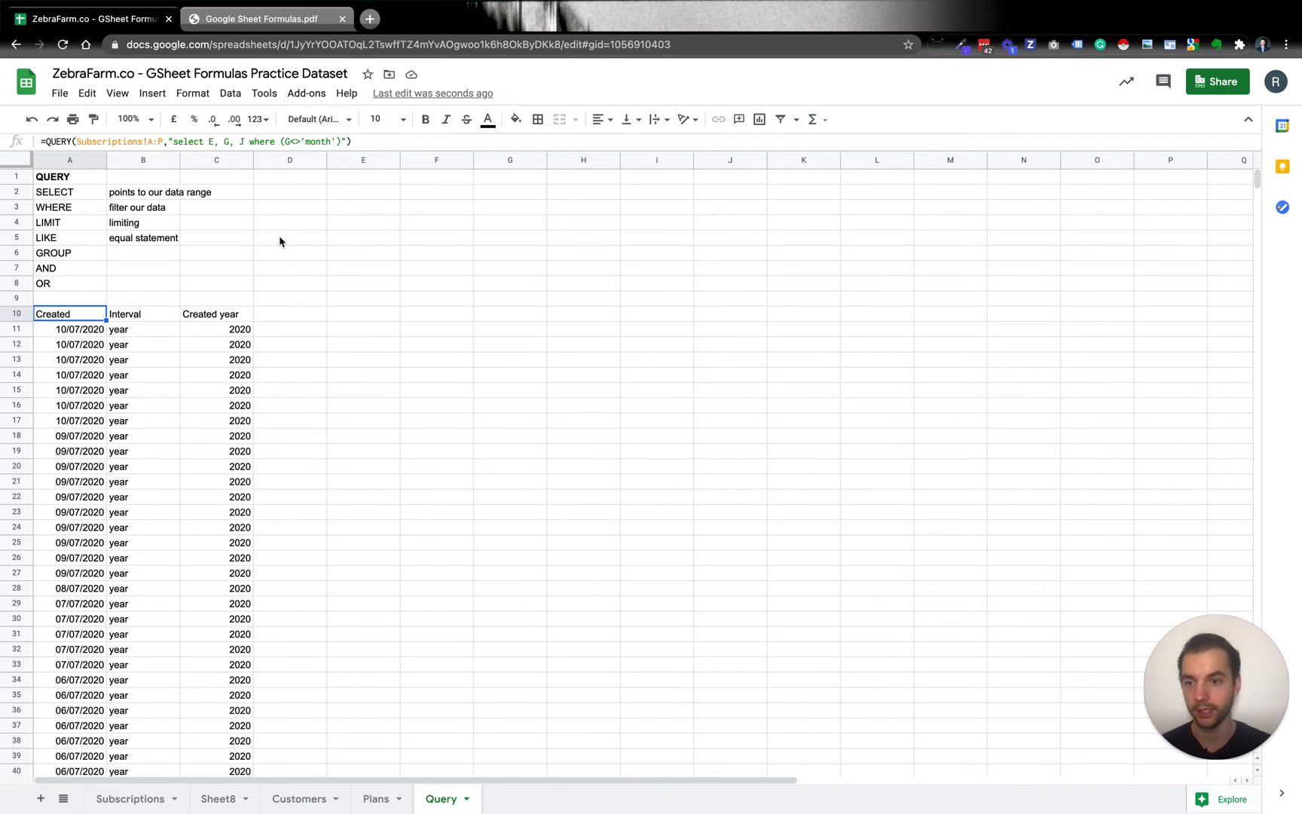
Locate the Price column on the Subscriptions sheet and append "and (H>25)" to the where clause of the A10 query.
click(133, 798)
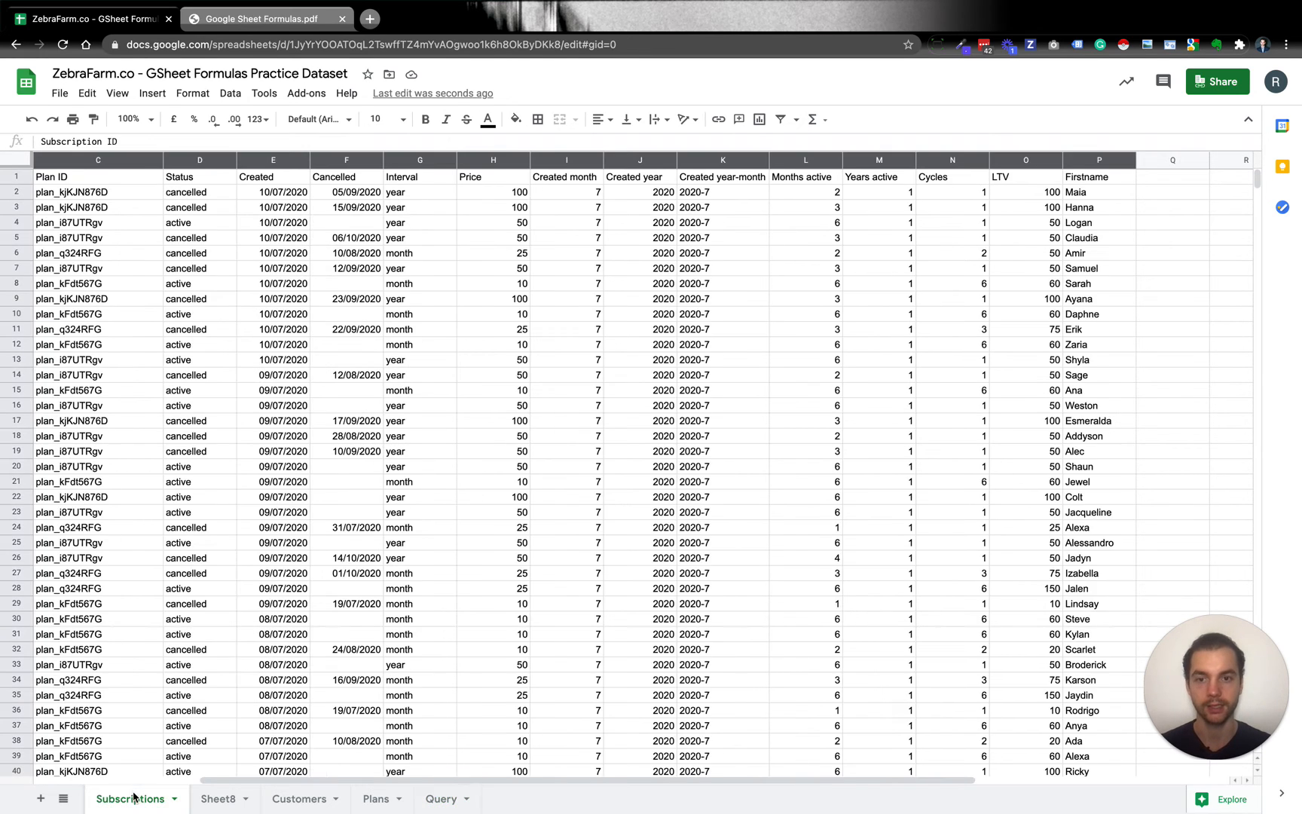
click(493, 180)
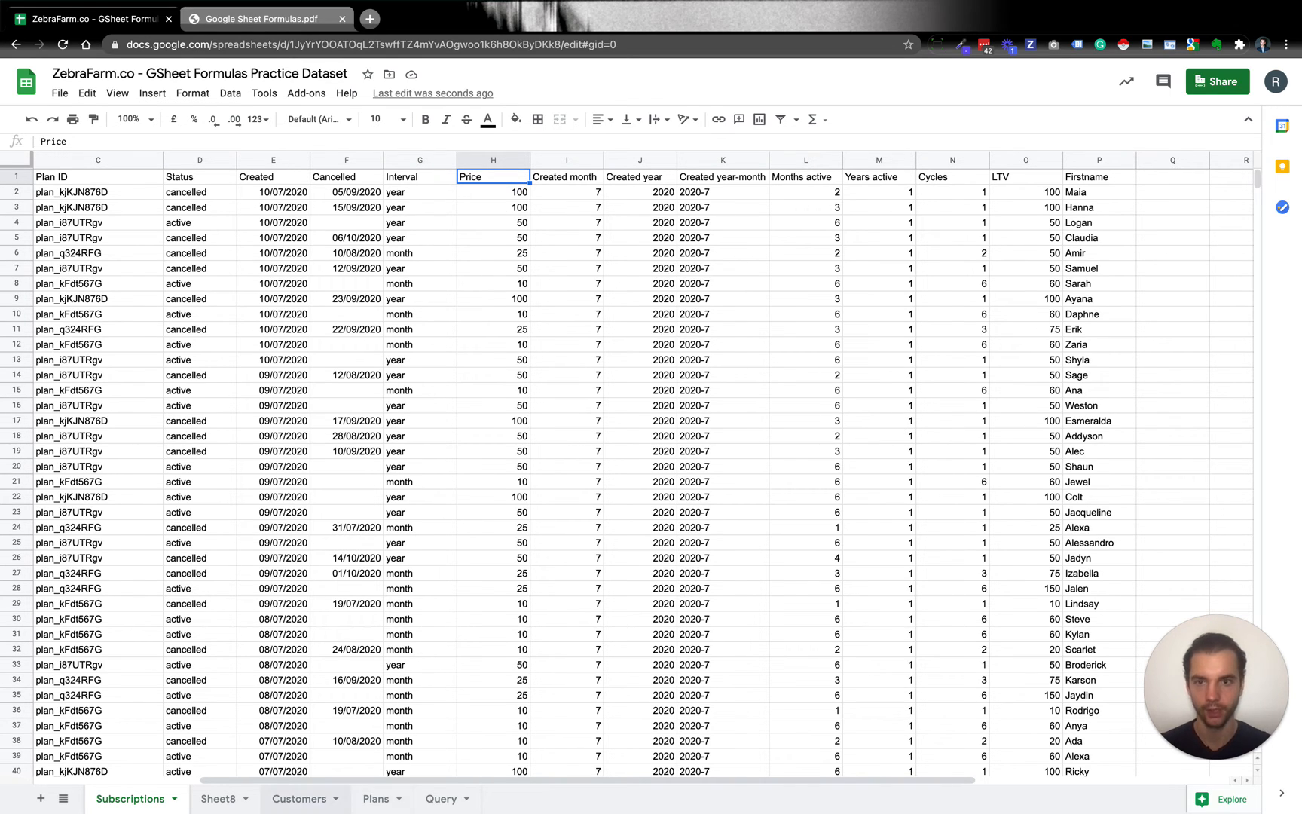
click(299, 798)
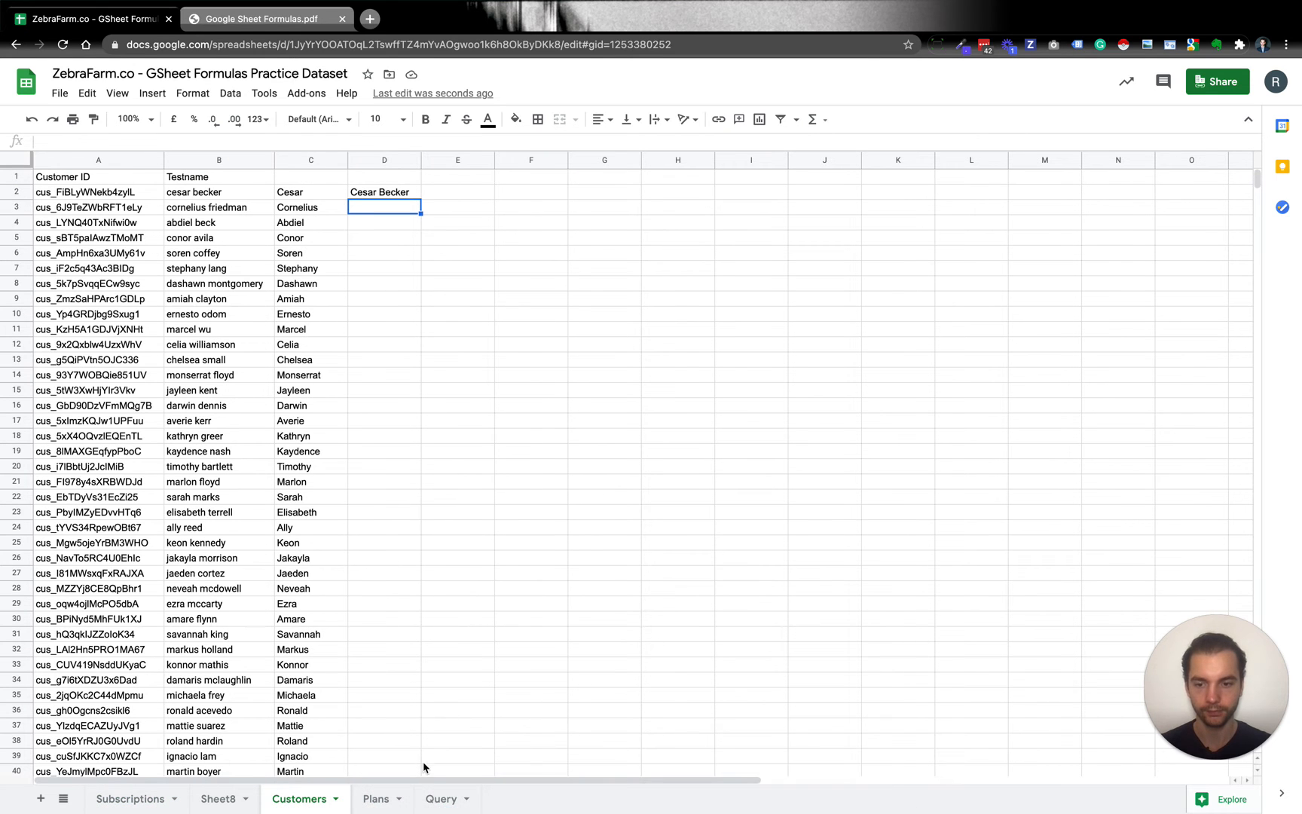
click(129, 798)
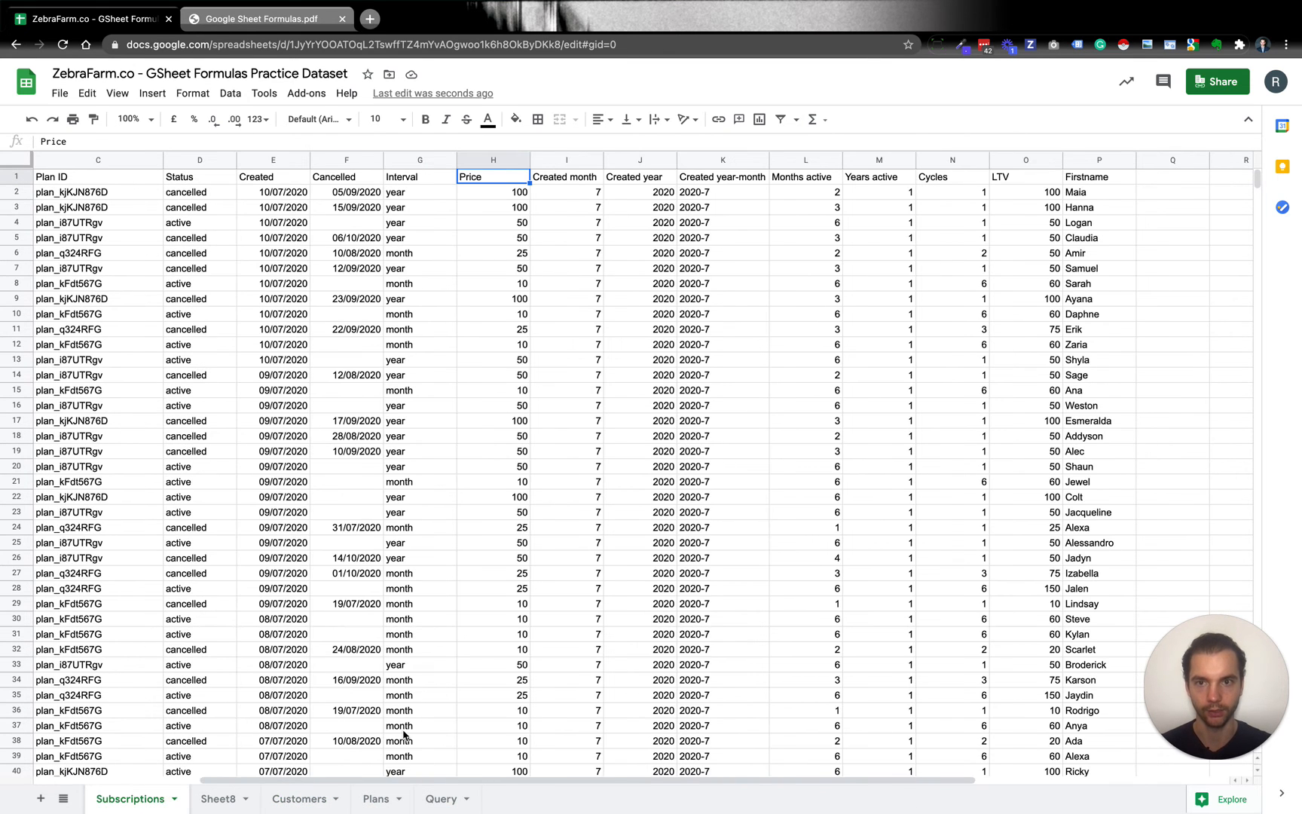
click(443, 795)
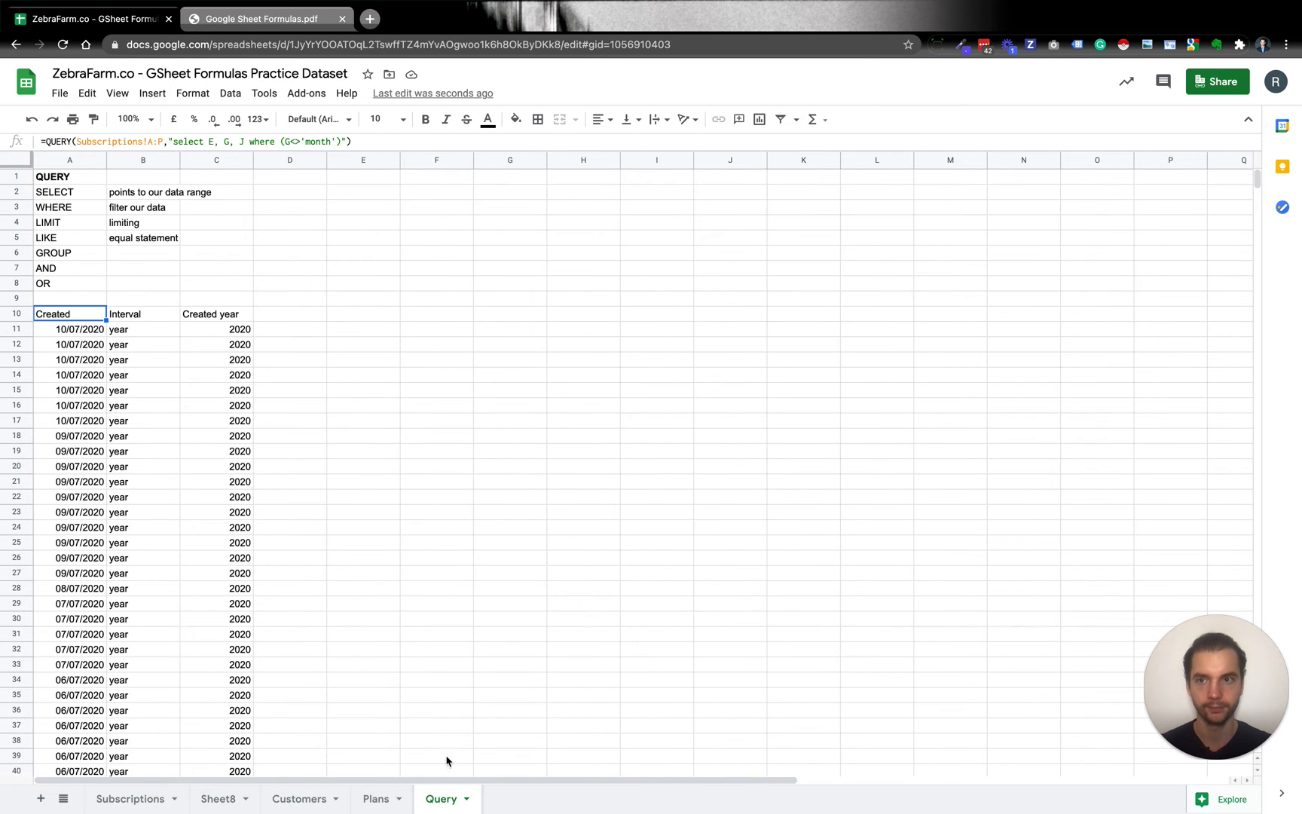
click(375, 141)
click(281, 142)
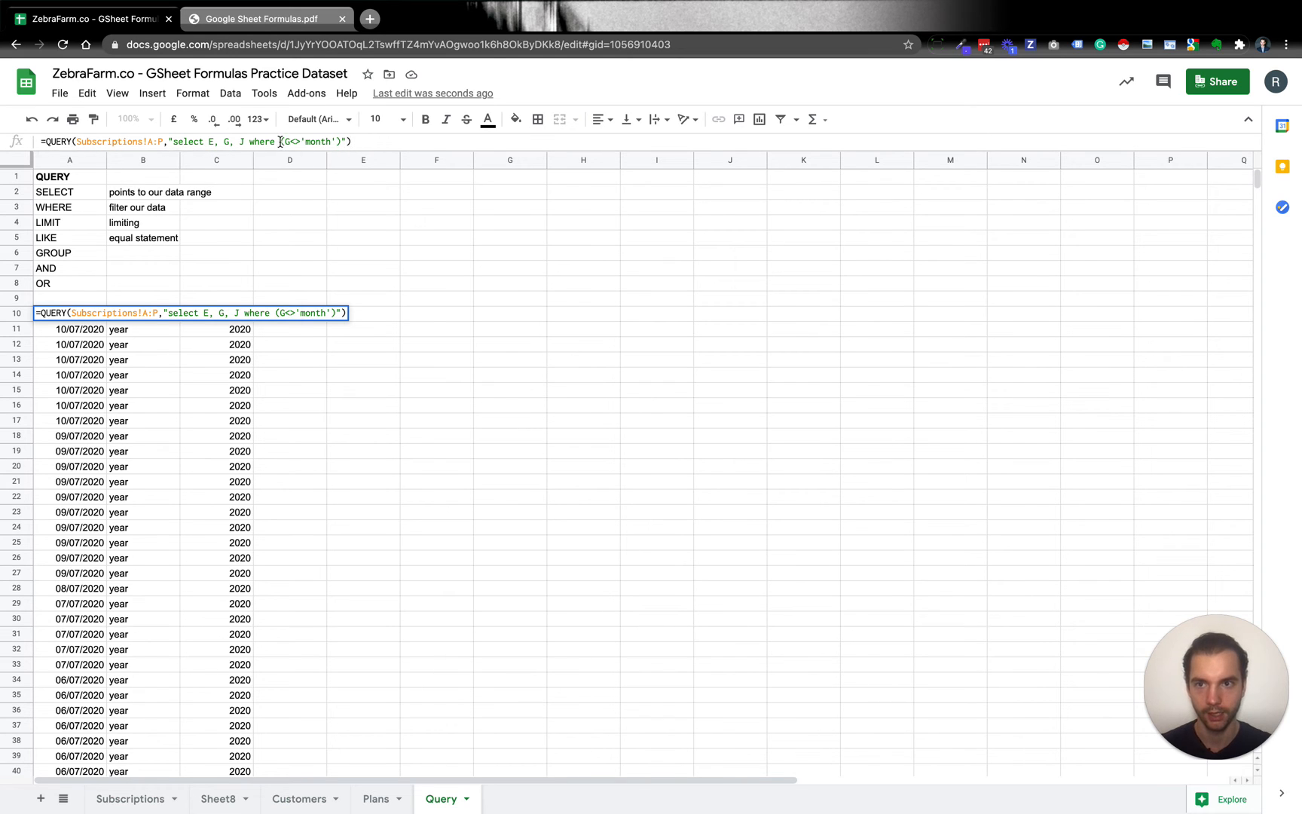
click(341, 142)
text(and )
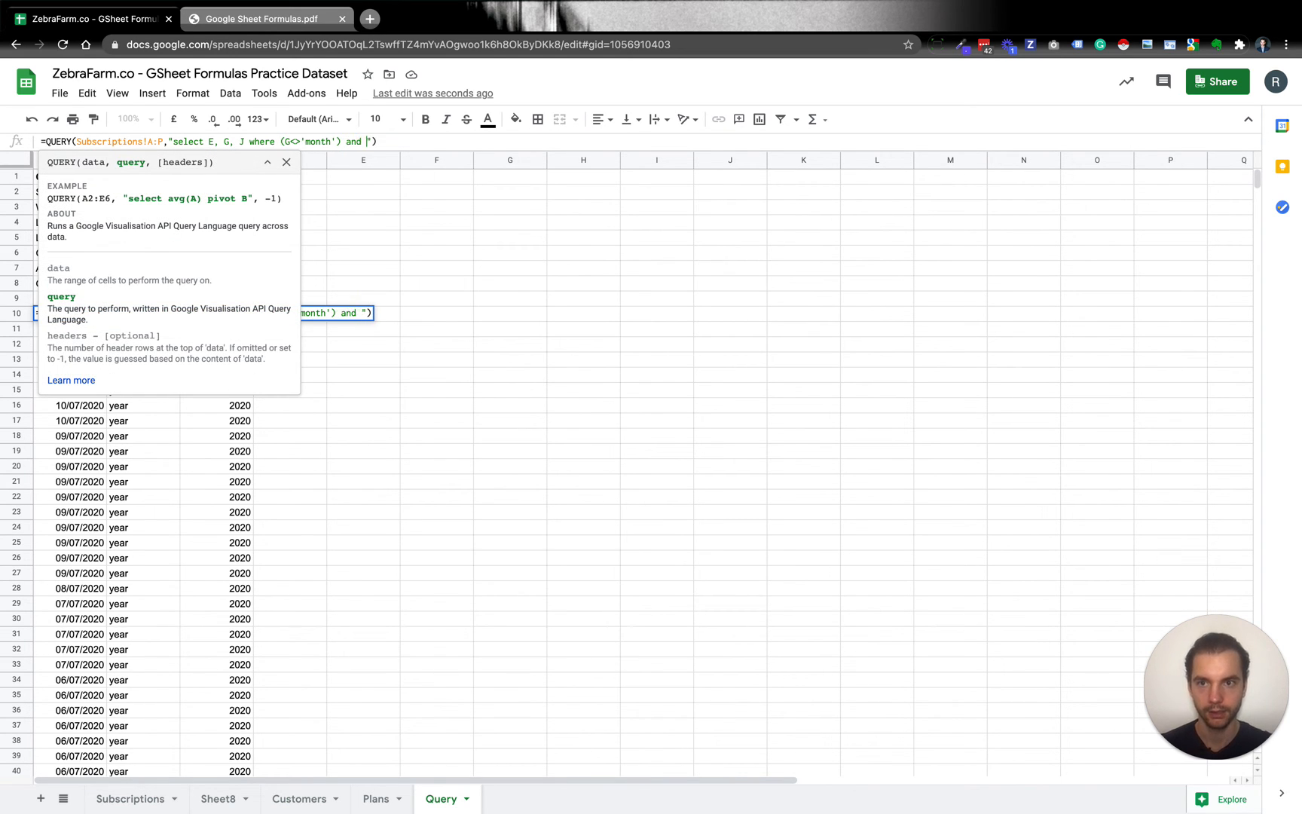
text((H)
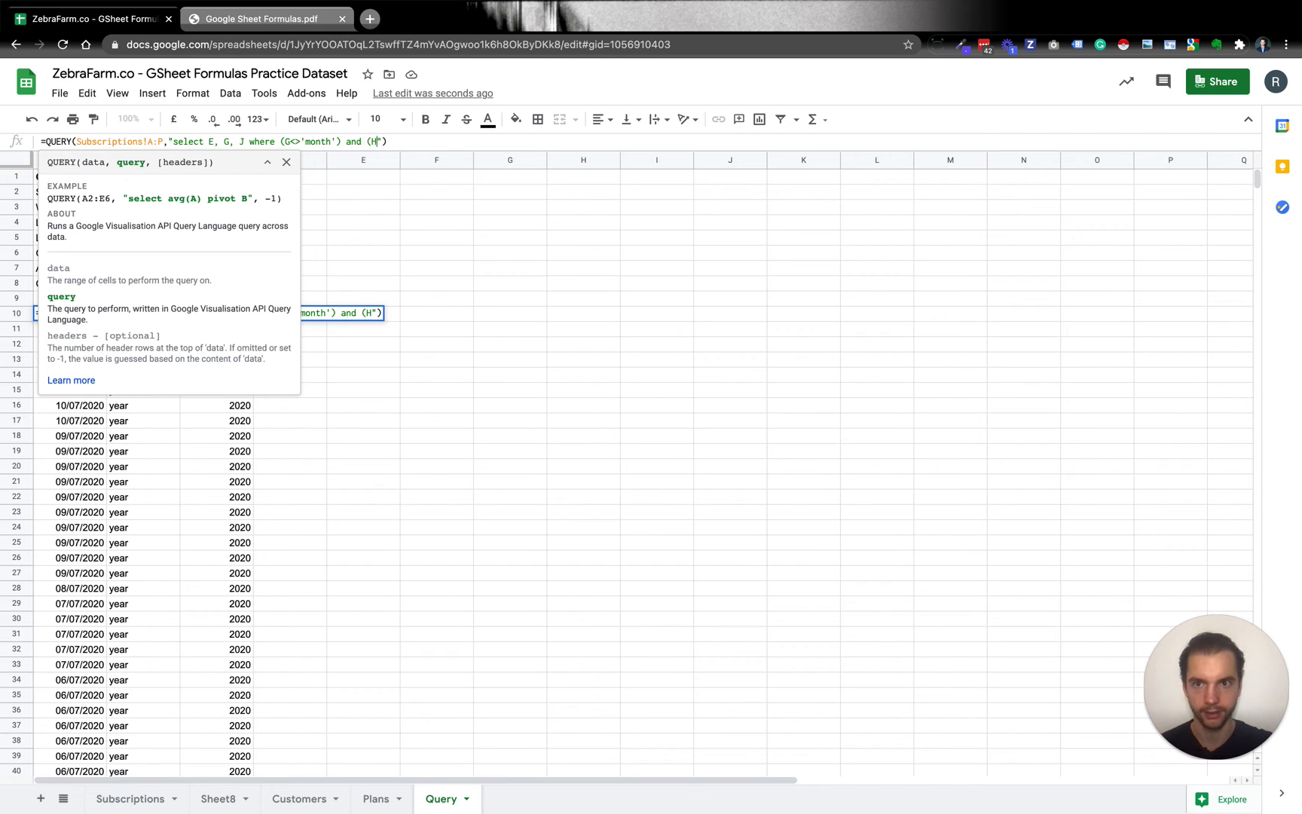
text(>25)
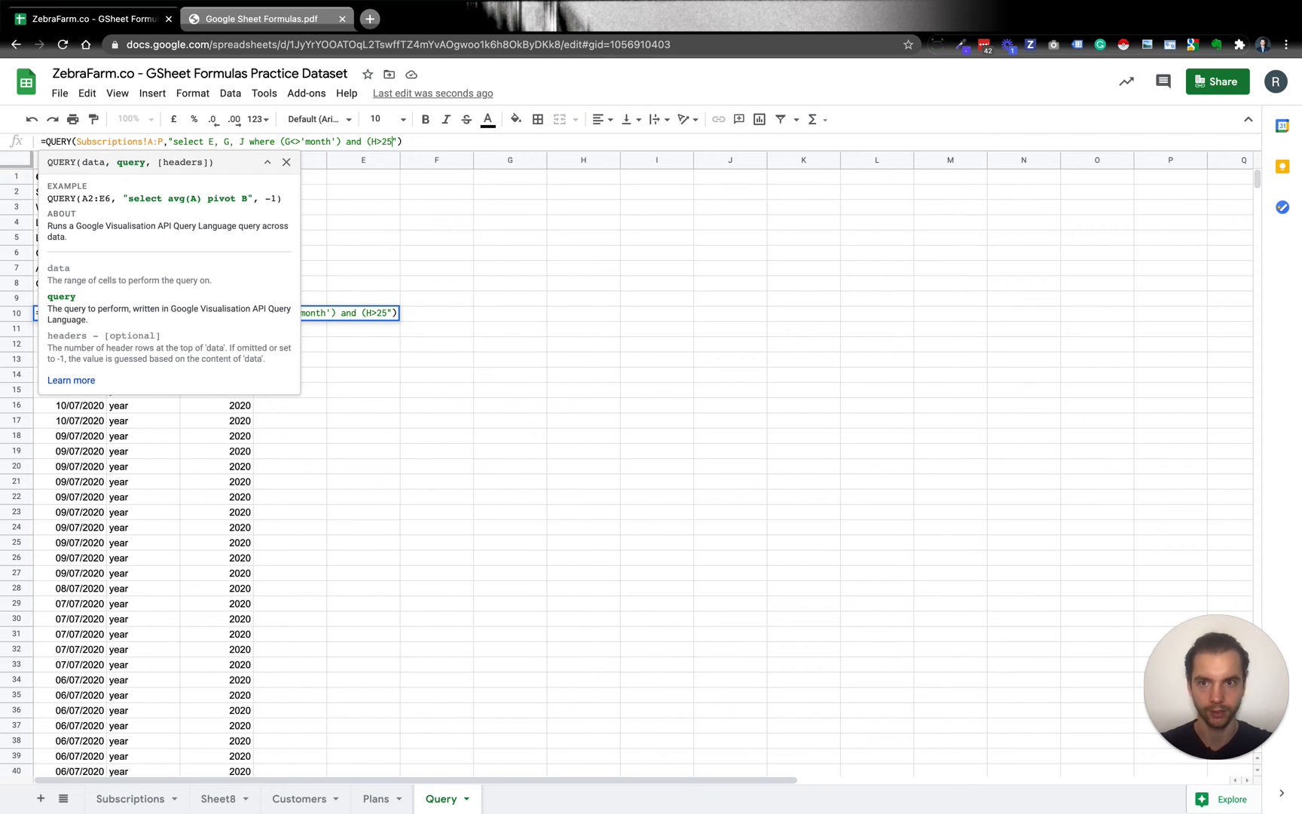
text())
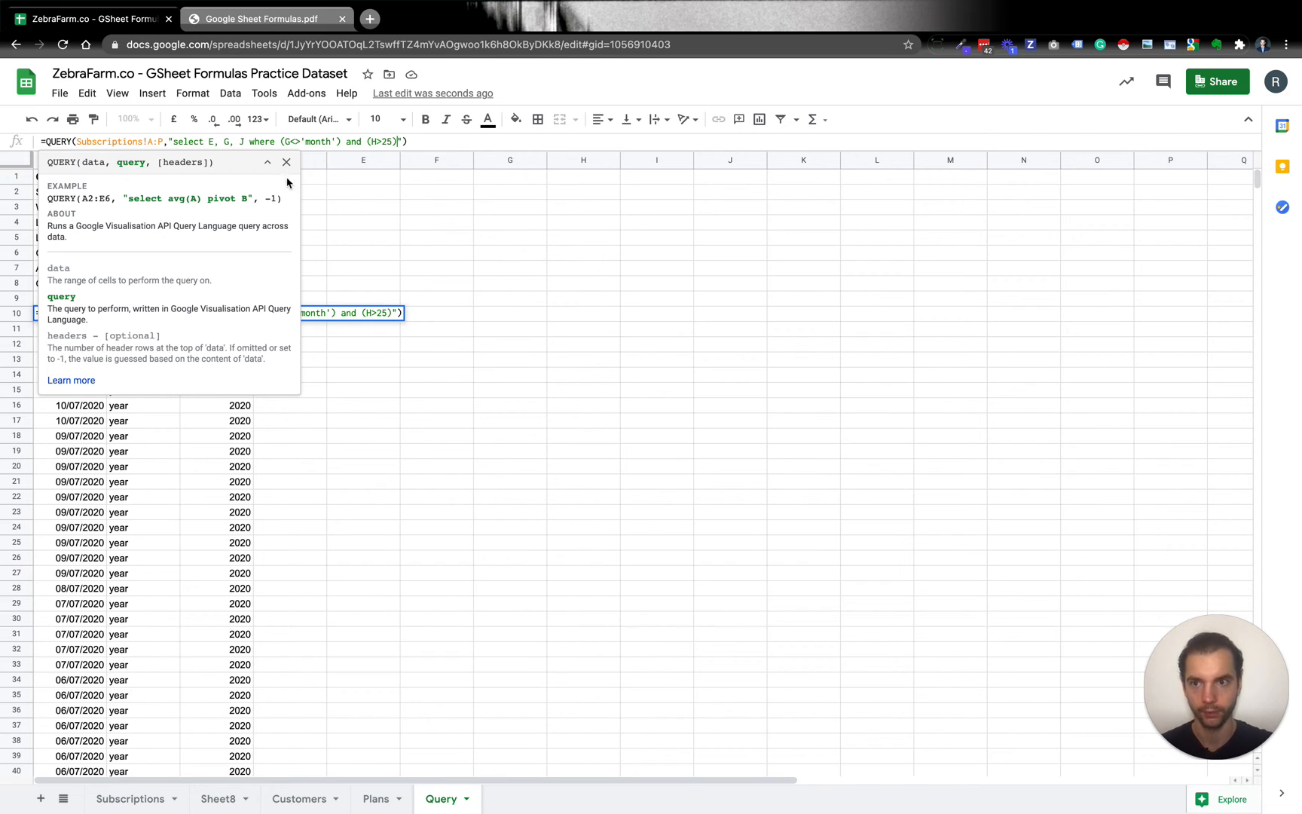
Add column H to the A10 query's select list after J, enter the formula and reselect A10.
click(247, 141)
text(,)
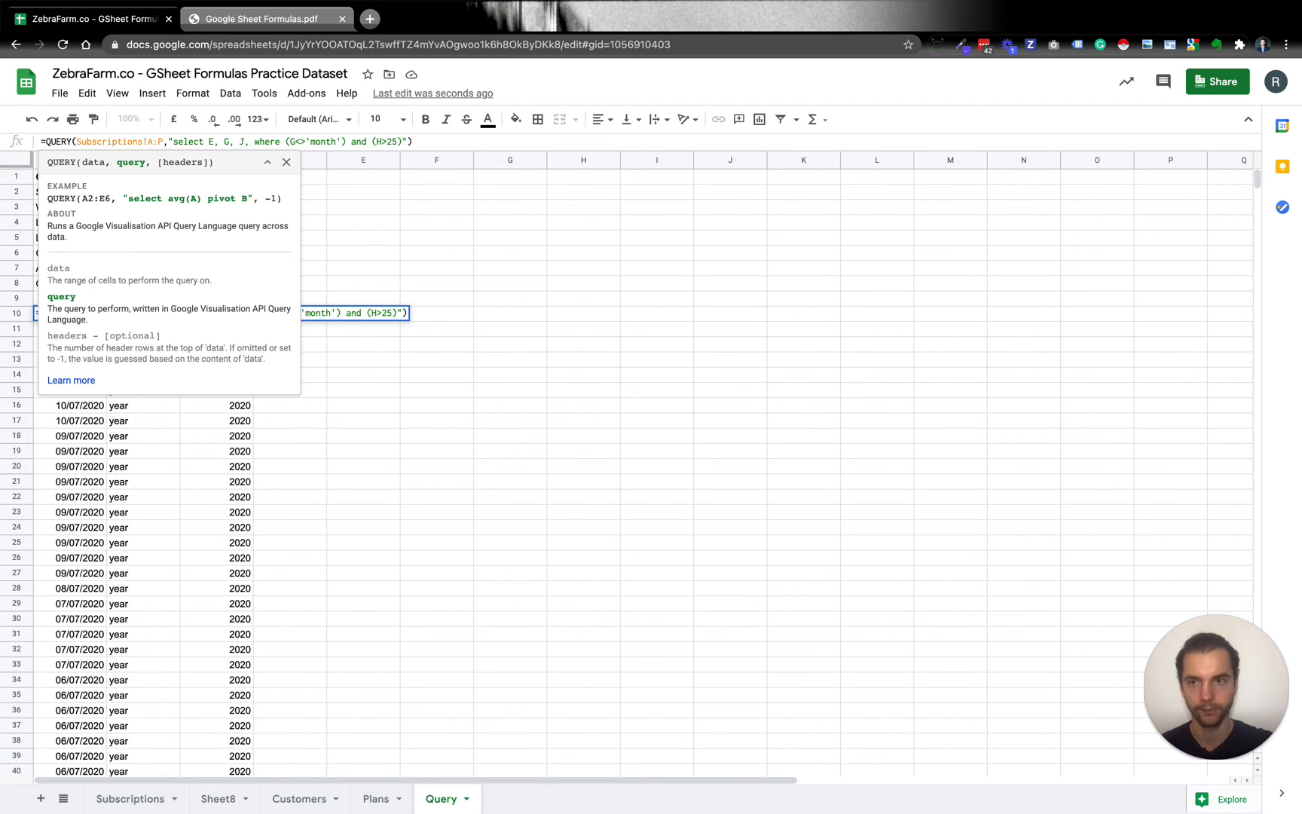
key(BackSpace)
key(Return)
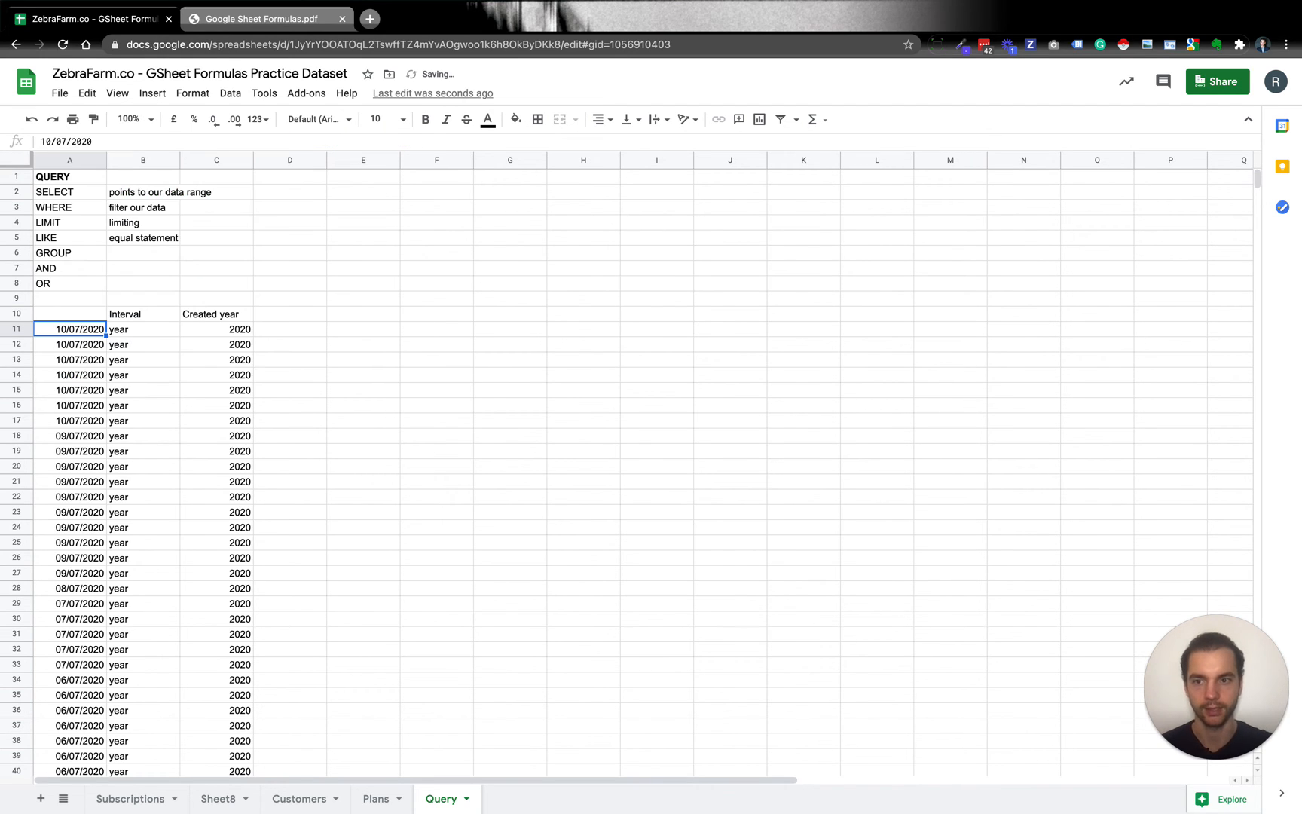
click(69, 313)
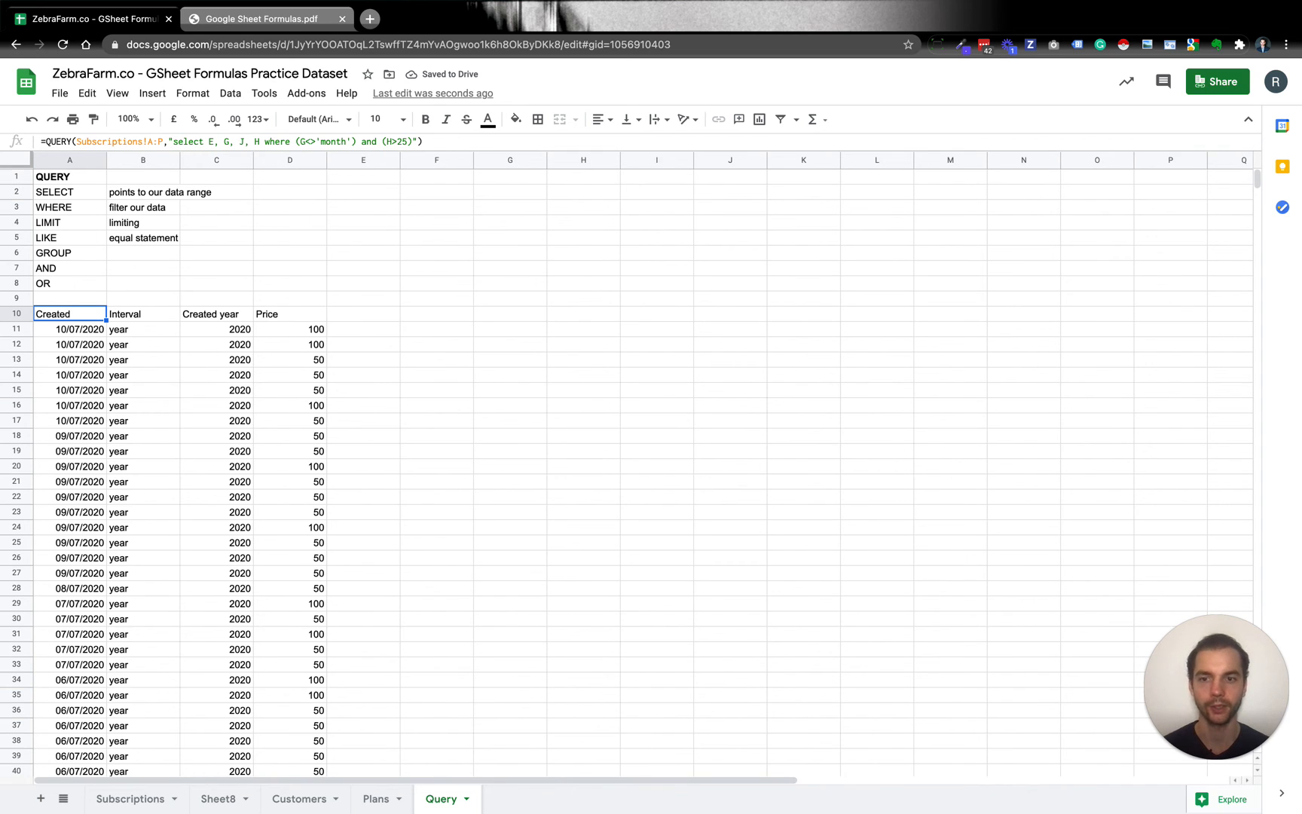
click(244, 348)
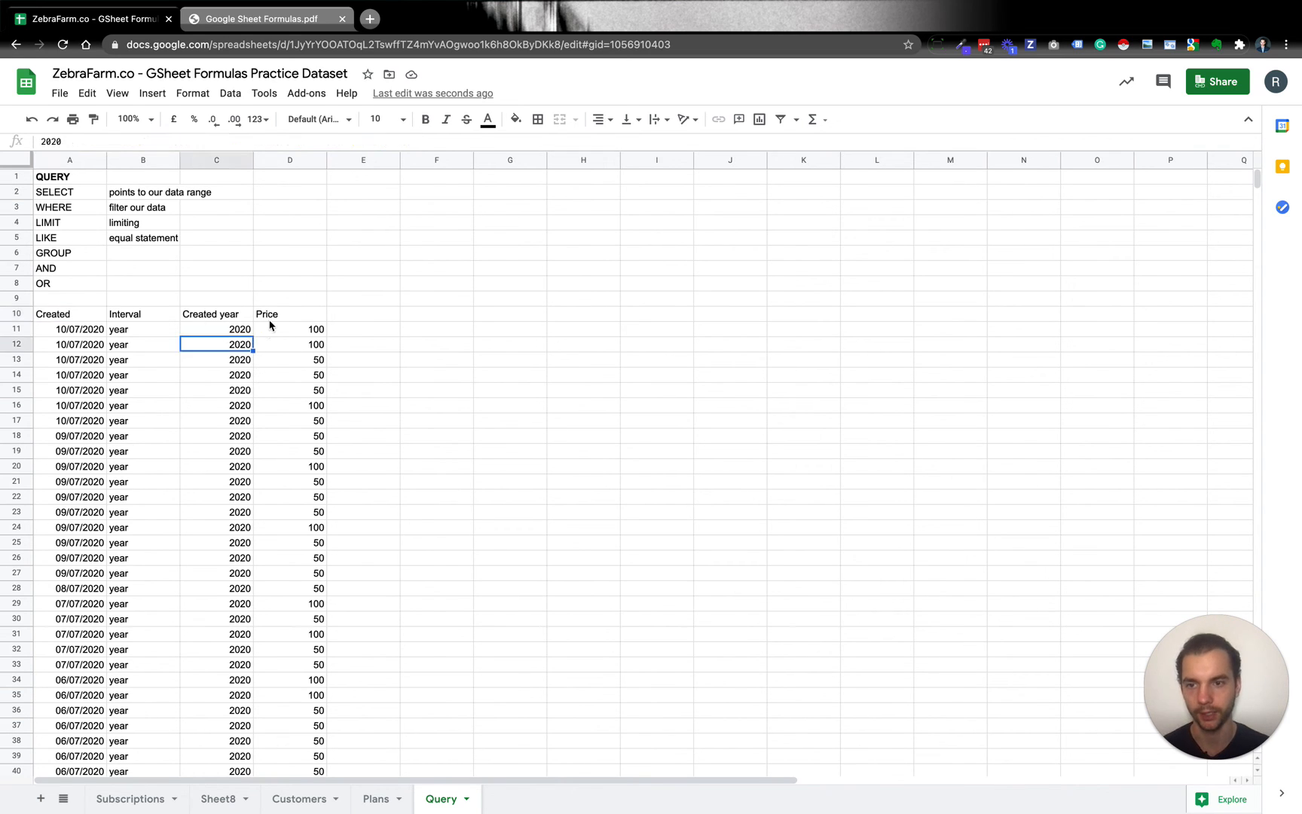
click(275, 318)
click(303, 363)
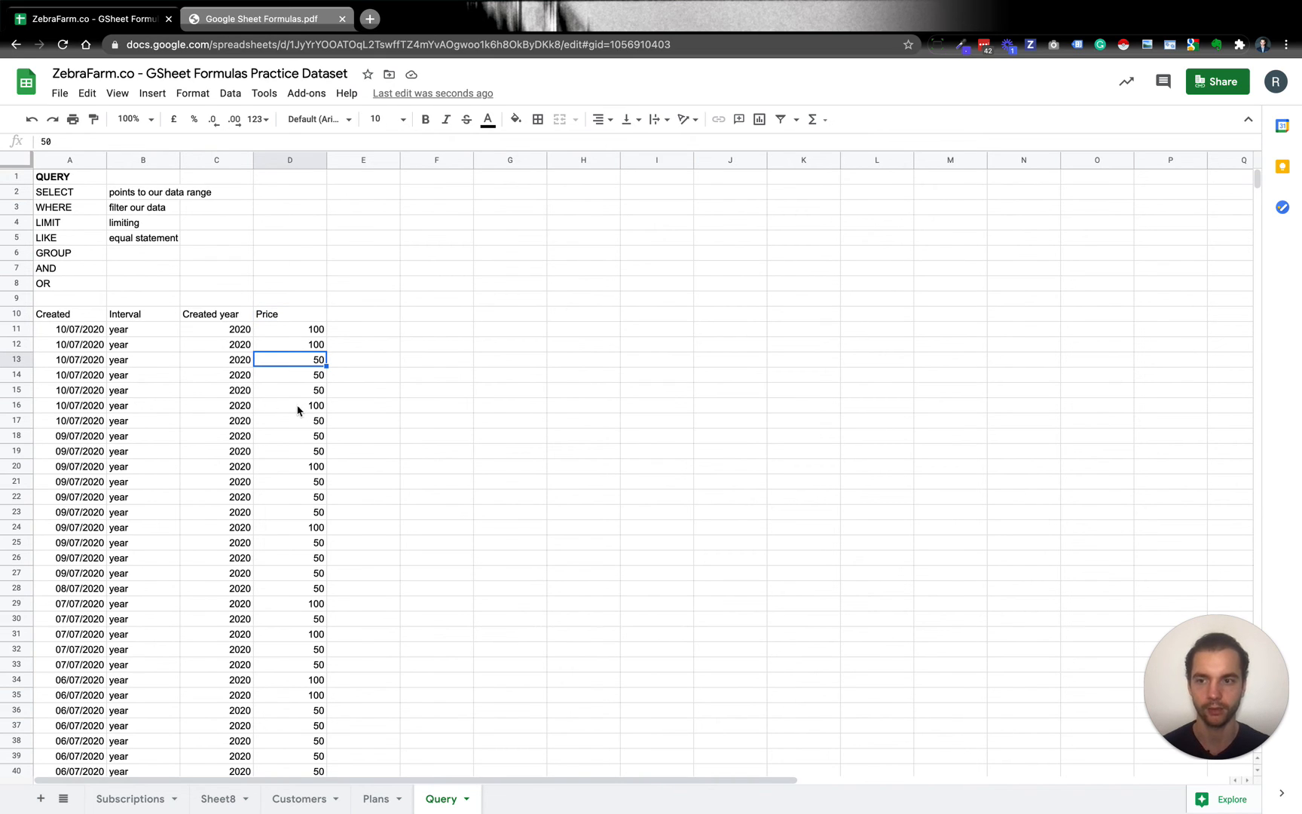
Insert columns A, B and C before E in the A10 query's select list and enter the formula.
click(86, 317)
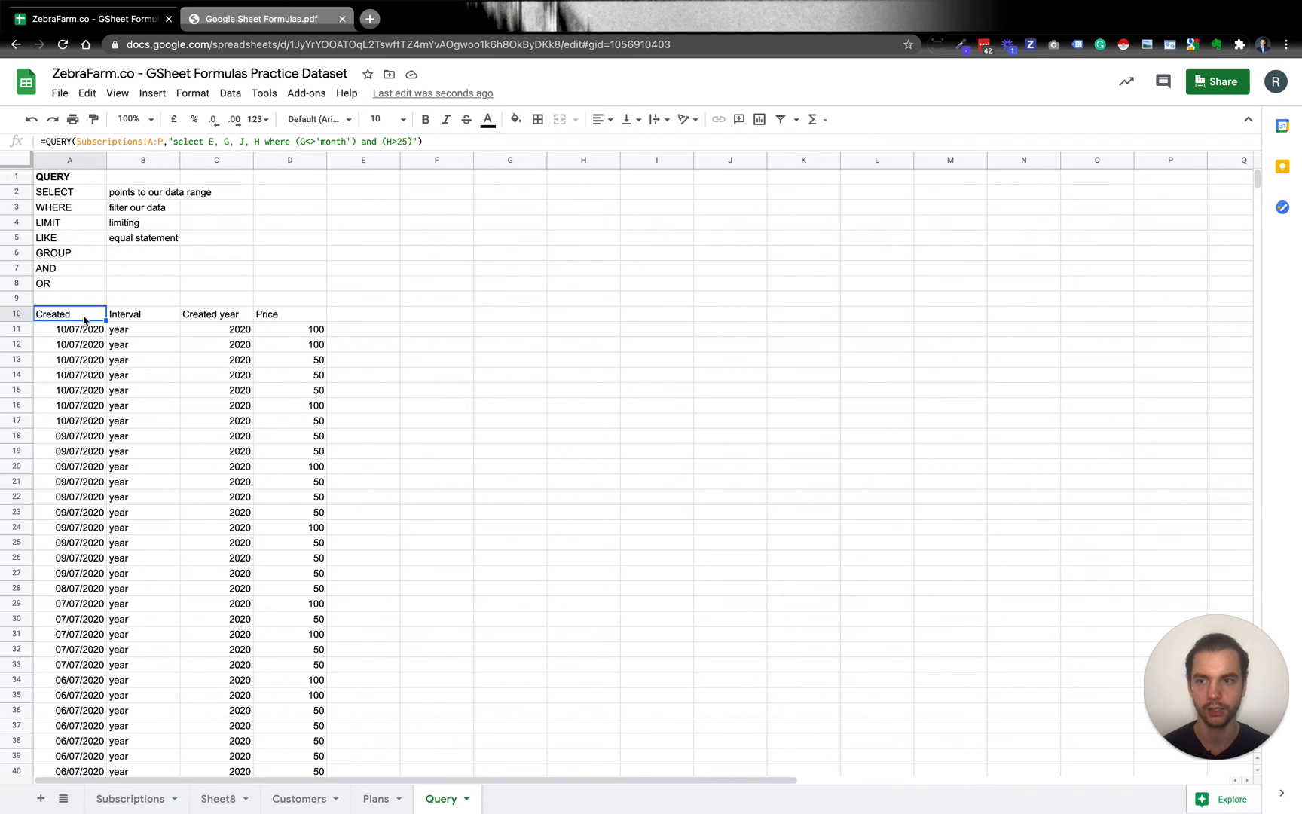
click(210, 142)
text(A,B,C)
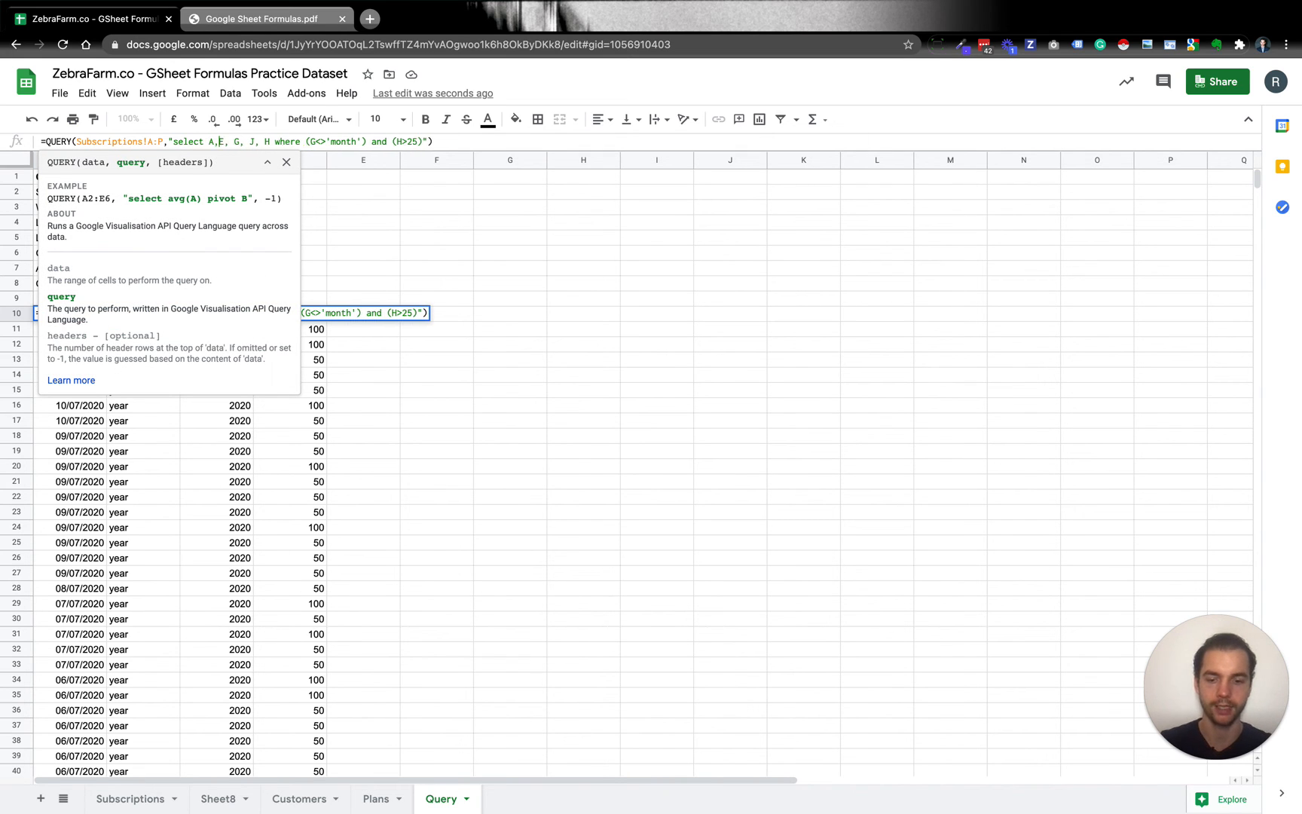
text(,)
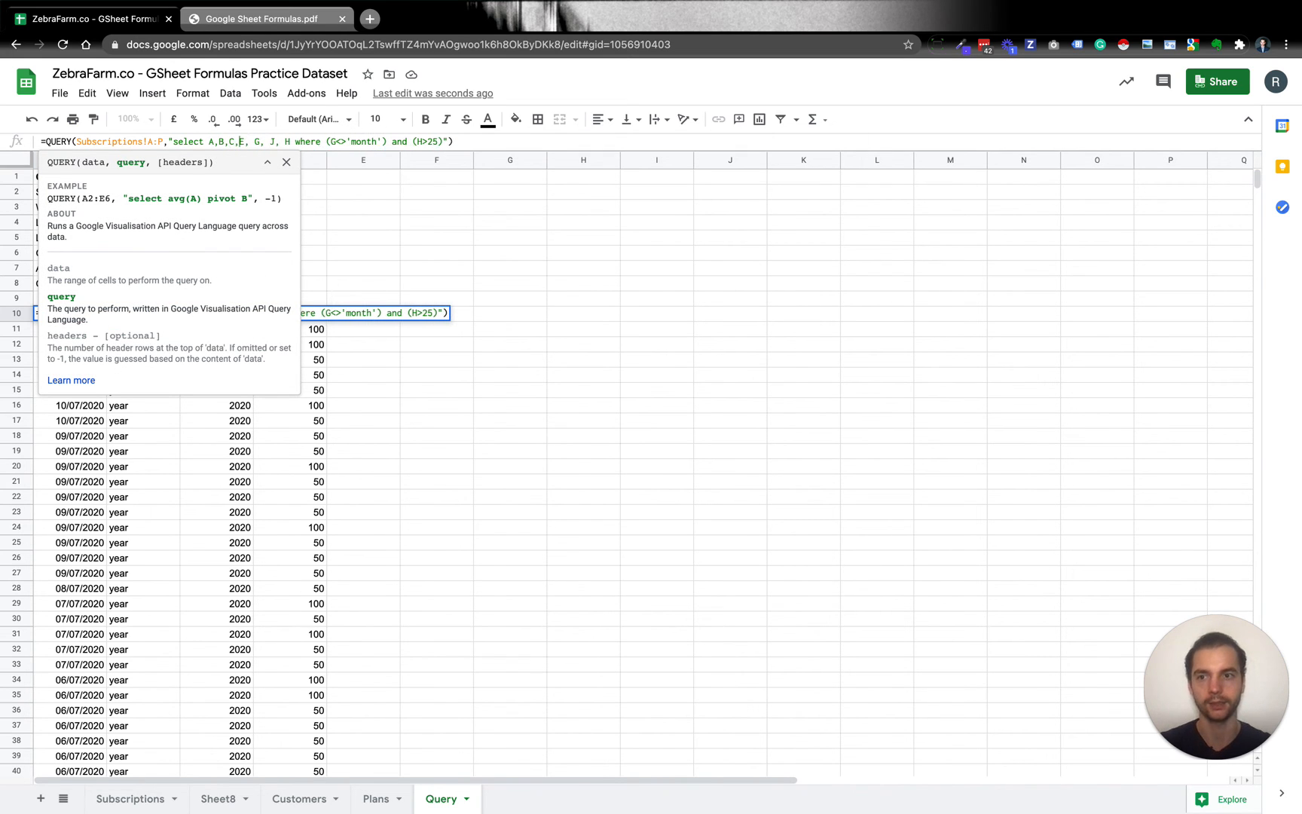
key(Return)
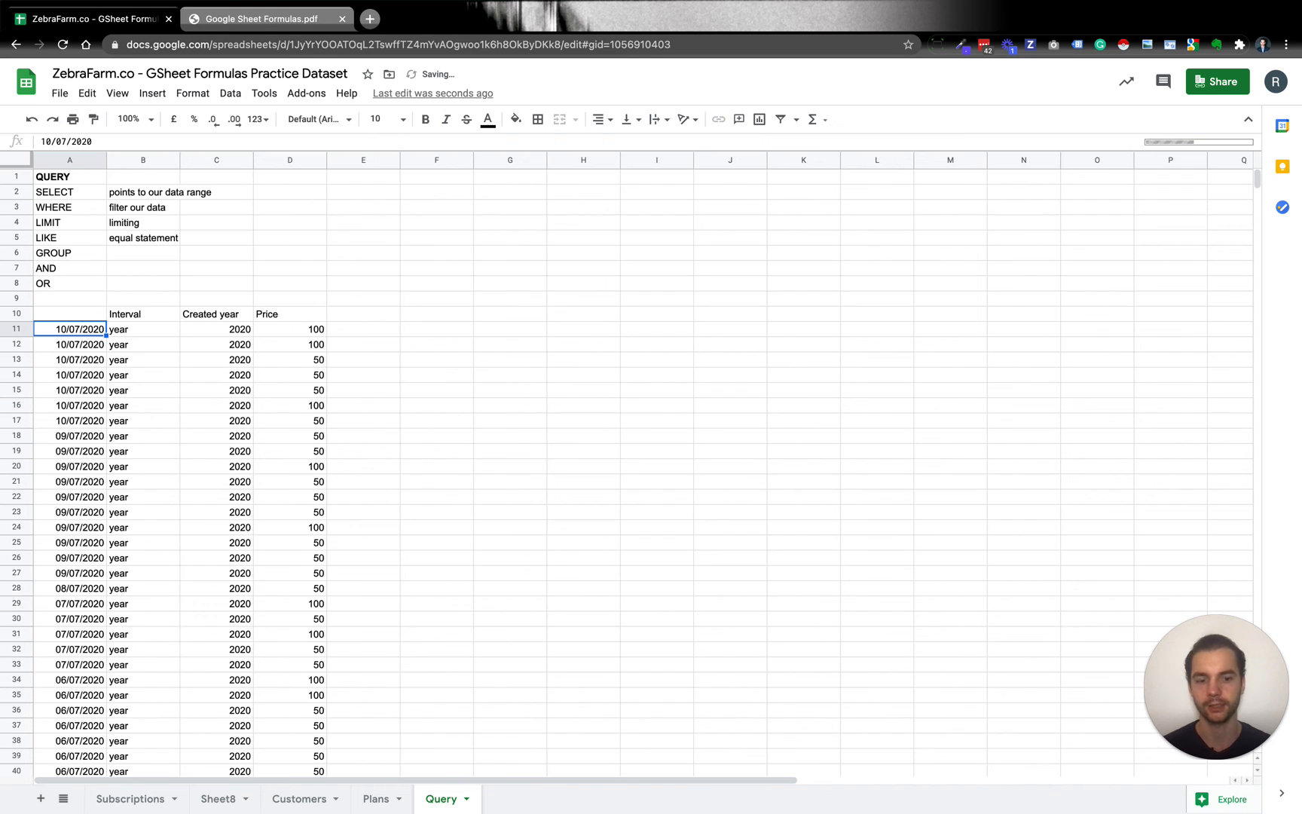
Append "limit 10" after the (H>25) condition inside the A10 query string and enter the formula.
click(69, 314)
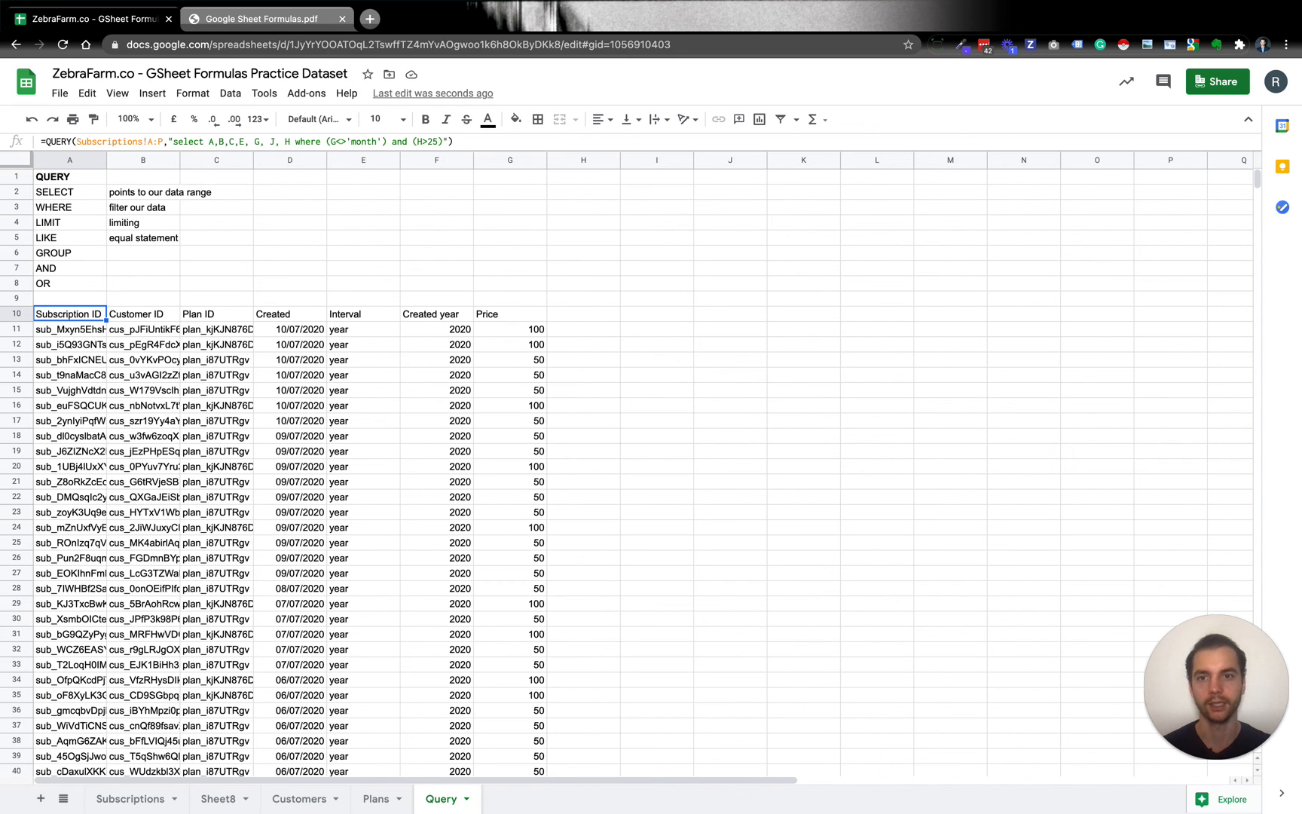
click(446, 142)
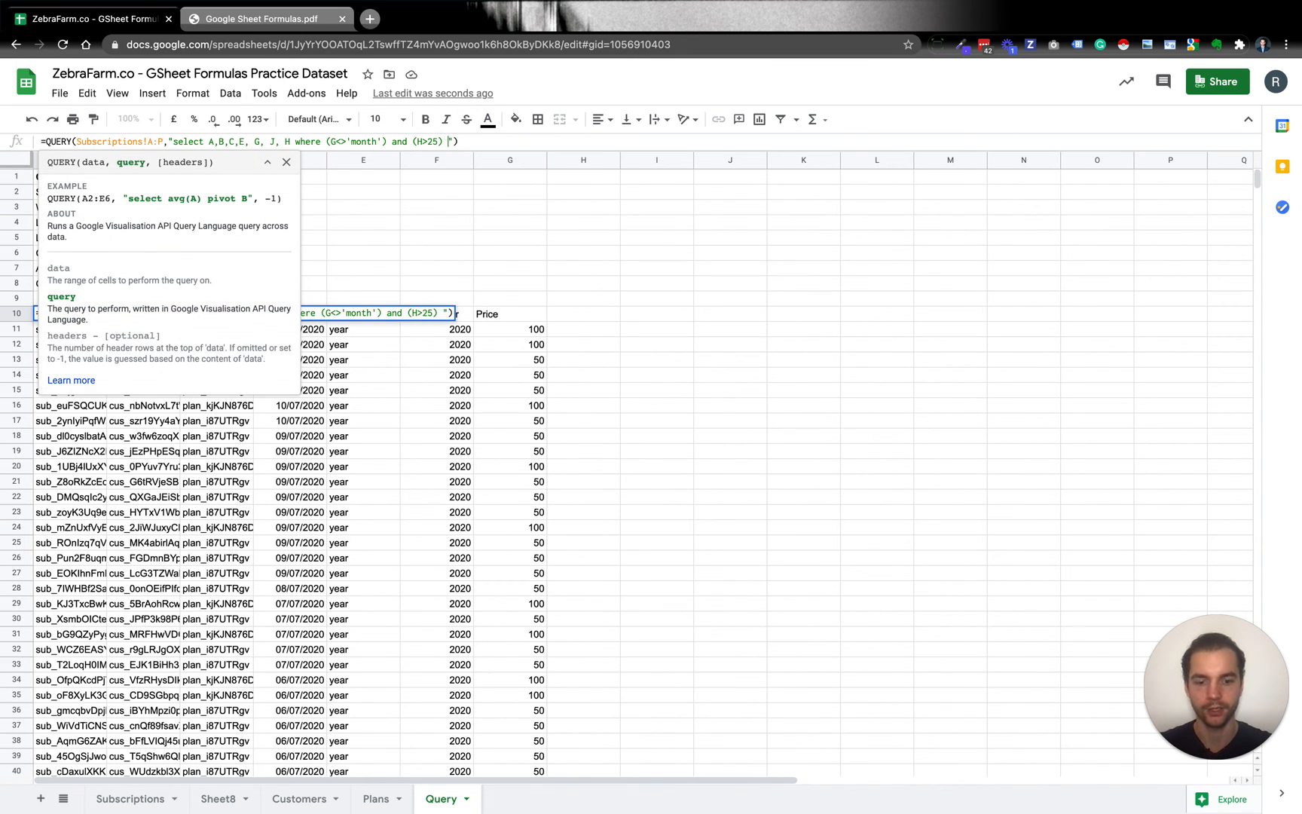
text(limit 10)
key(Return)
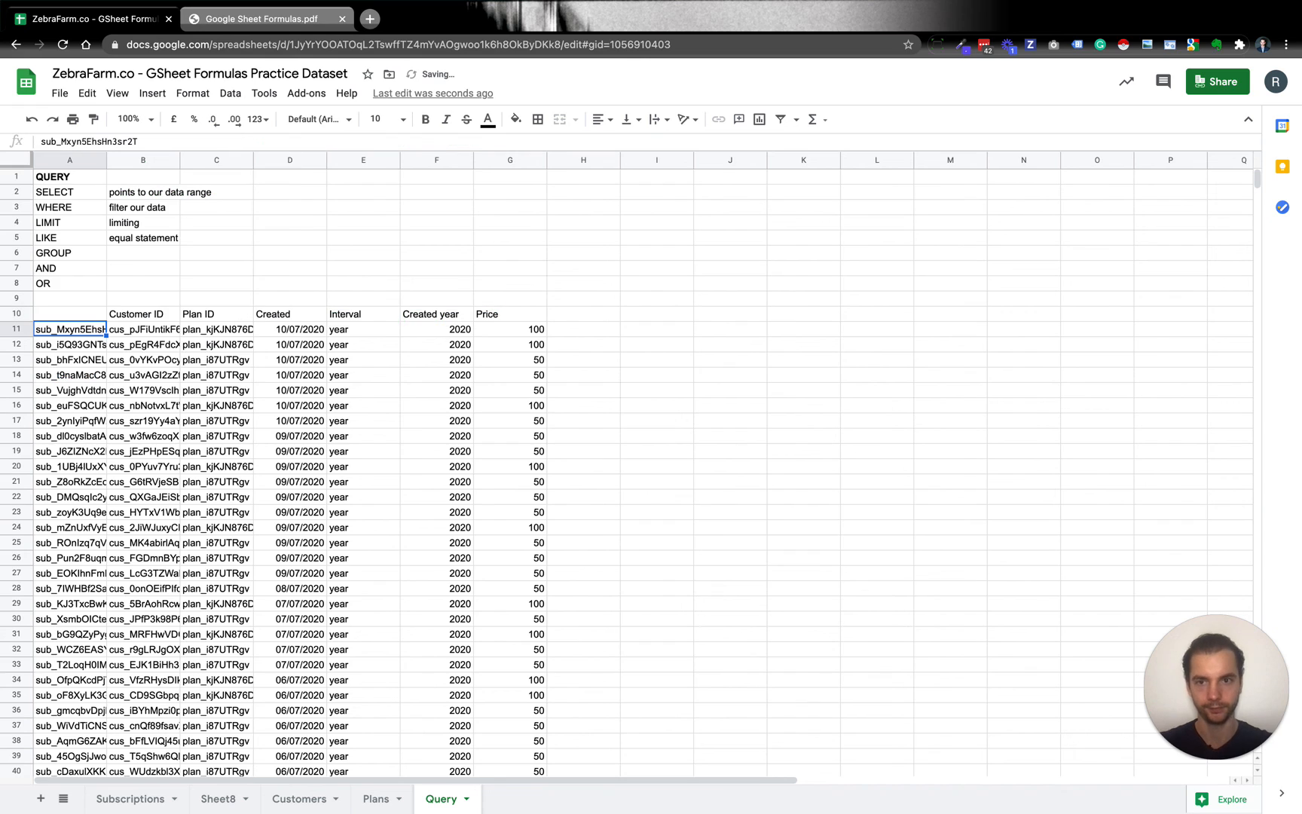